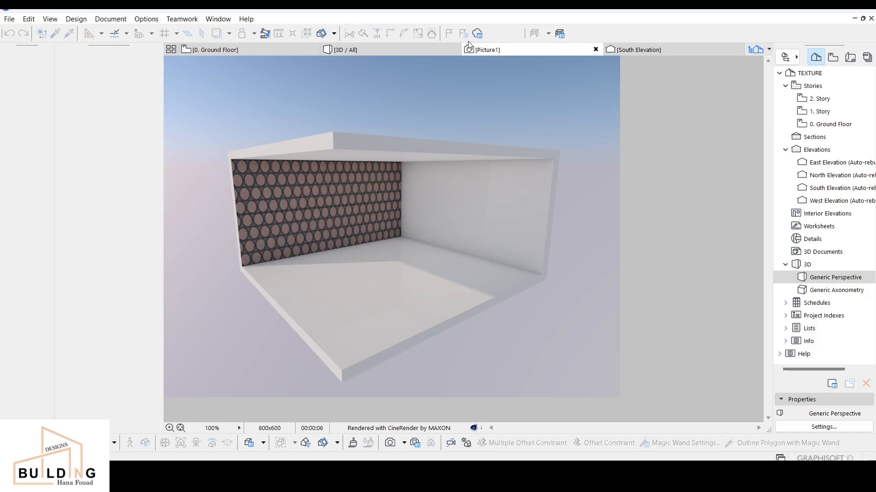
- Switch to the 3D view and open the Surfaces settings with the Basic Engine settings displayed
left_click(371, 48)
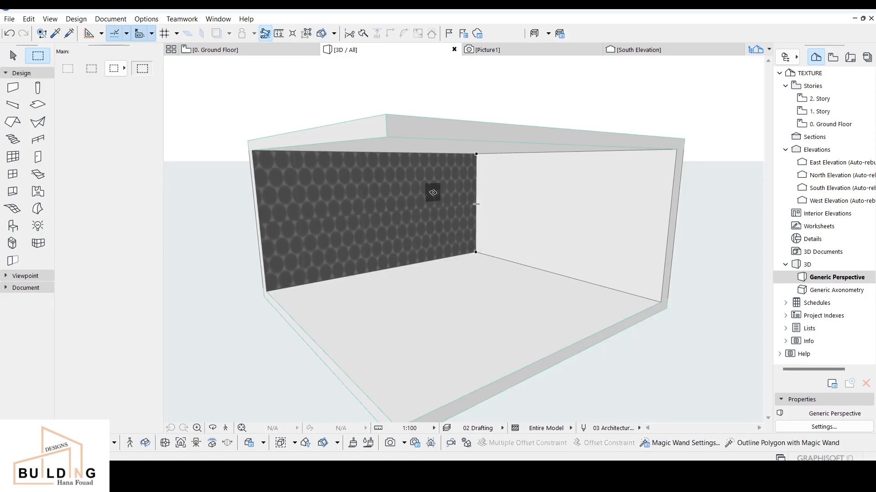
key("Escape")
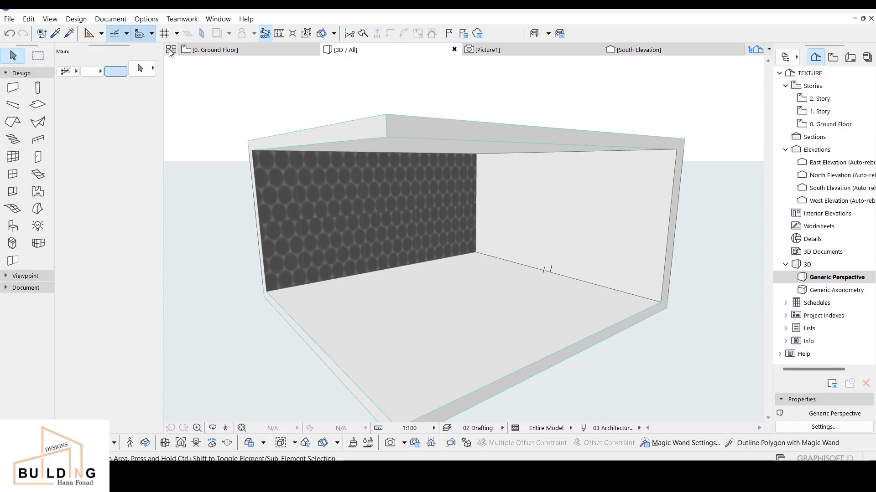
left_click(147, 19)
mouse_move(168, 36)
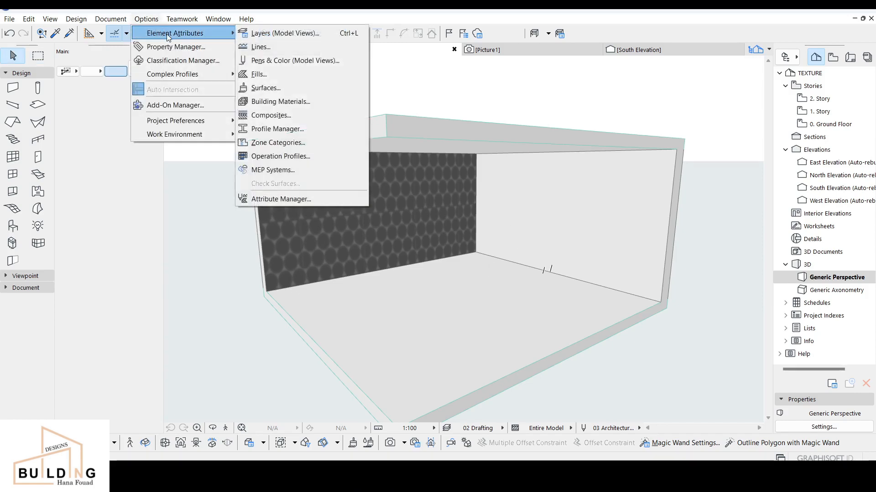
left_click(281, 91)
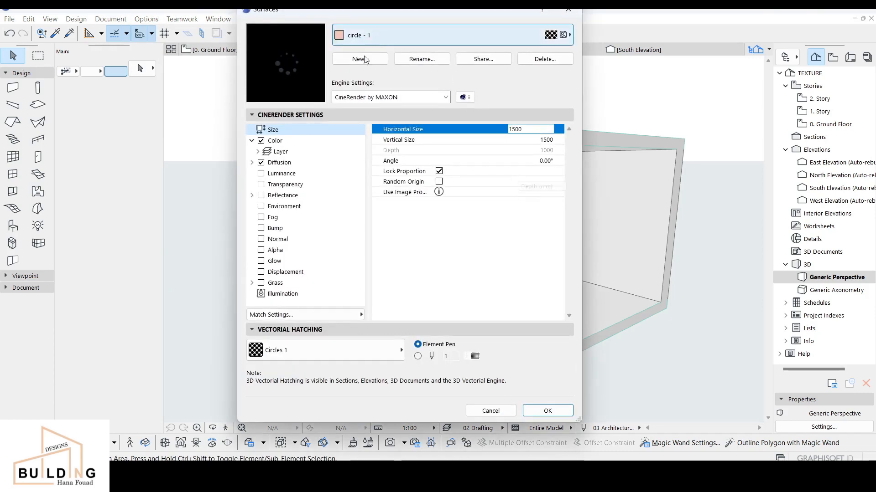
left_click(373, 98)
left_click(372, 108)
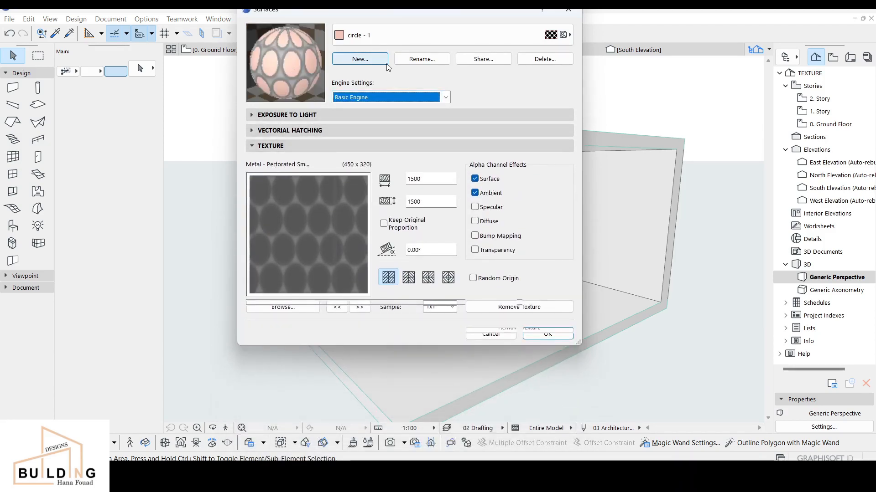
- Create a new surface named Circle 1 by duplicating Stone - Marble Pink
left_click(428, 45)
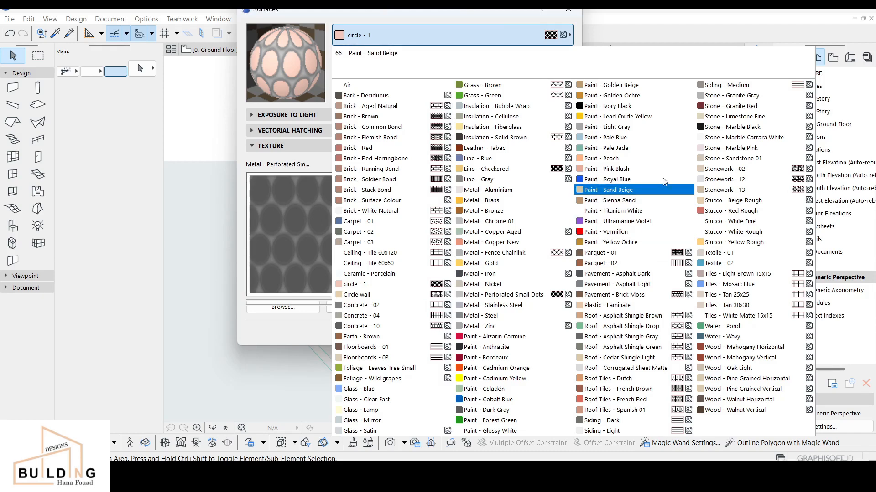
left_click(725, 150)
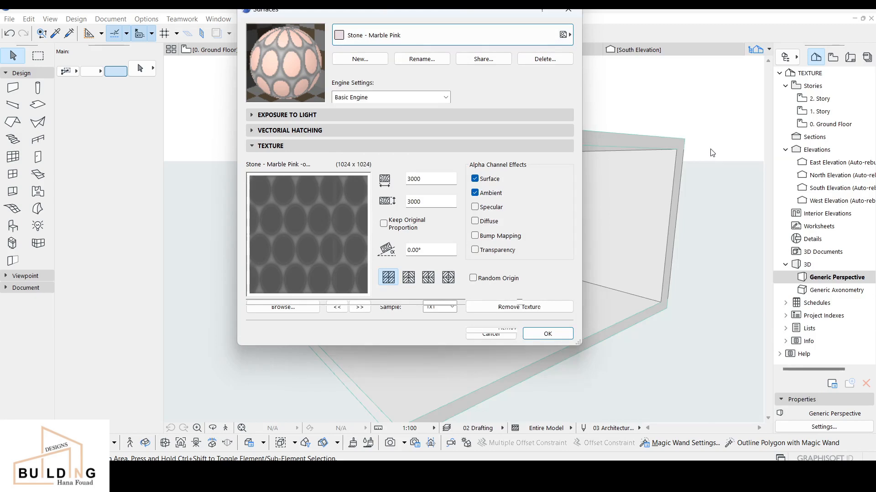
left_click(361, 59)
left_click_drag(449, 118, 373, 118)
type("Circle 1")
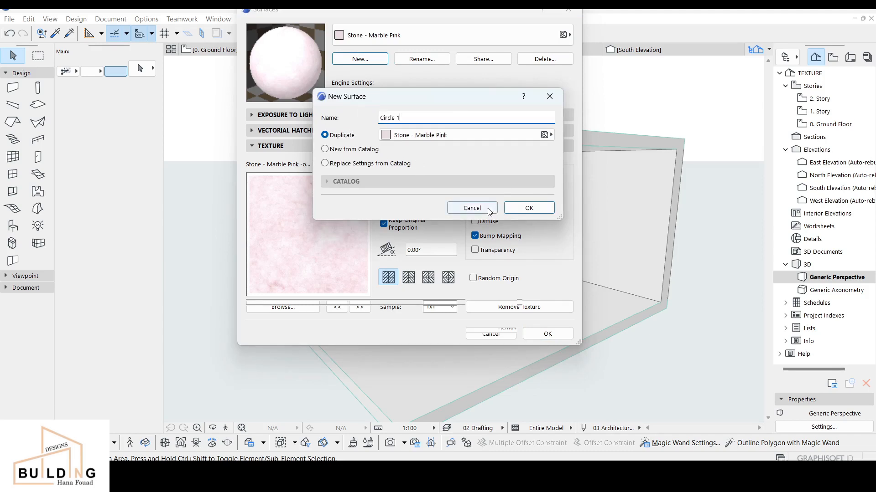
left_click(530, 208)
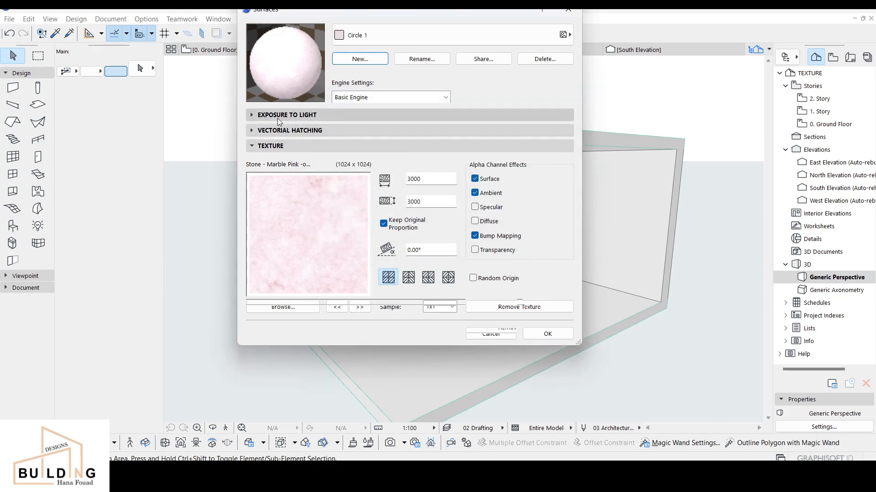
- Set the Circle 1 surface's ambient reflection to 67
left_click(247, 115)
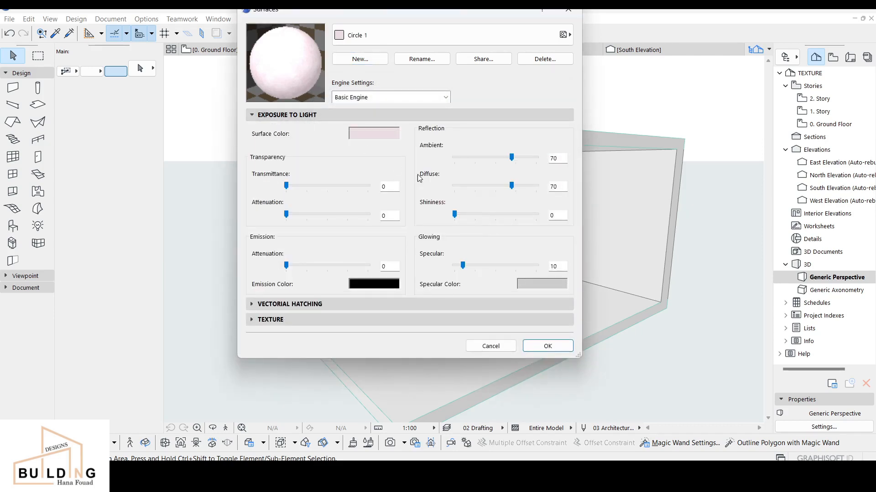
mouse_move(511, 158)
left_mouse_down()
mouse_move(520, 158)
mouse_move(508, 156)
left_mouse_up()
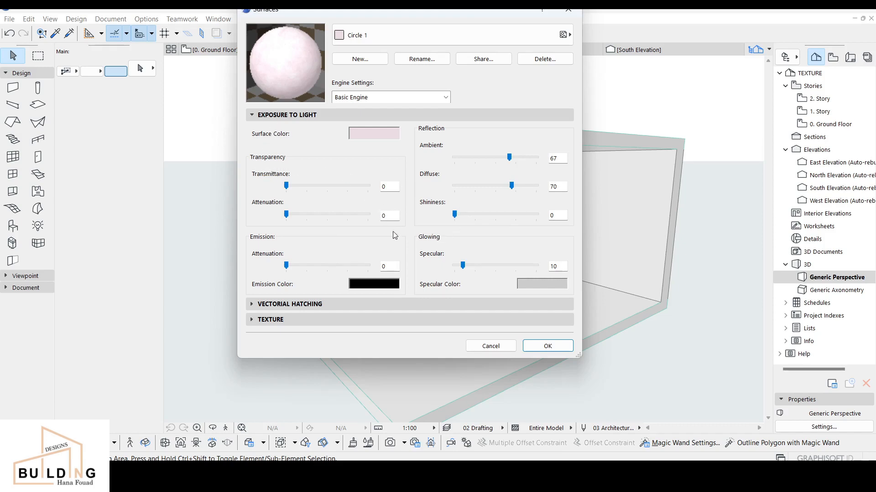
left_click(256, 116)
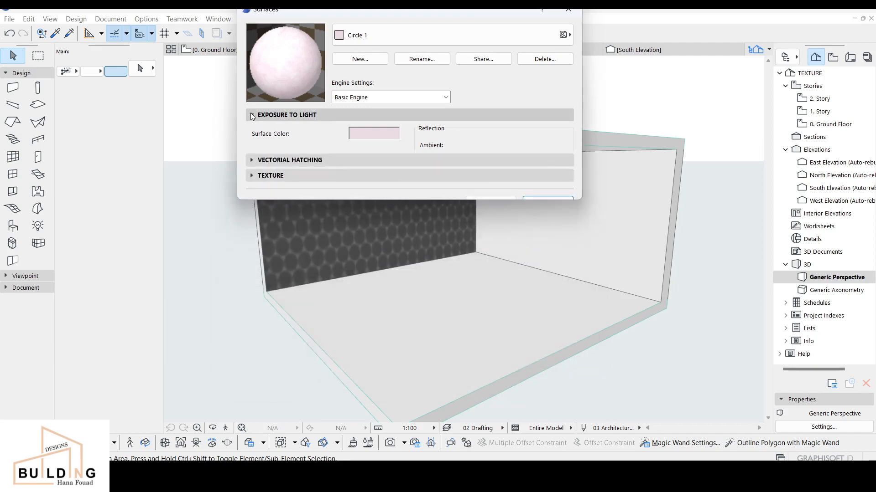
- Assign the Circles 2 fill as the surface's vectorial hatching
left_click(251, 130)
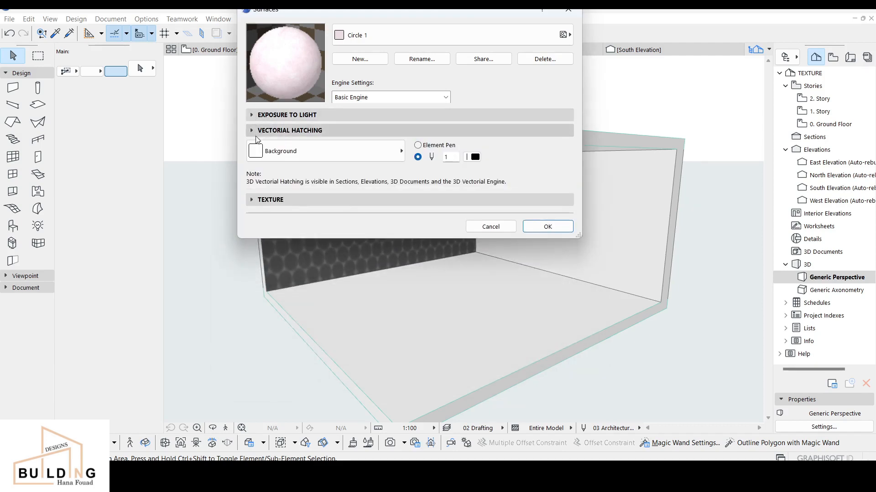
left_click(316, 160)
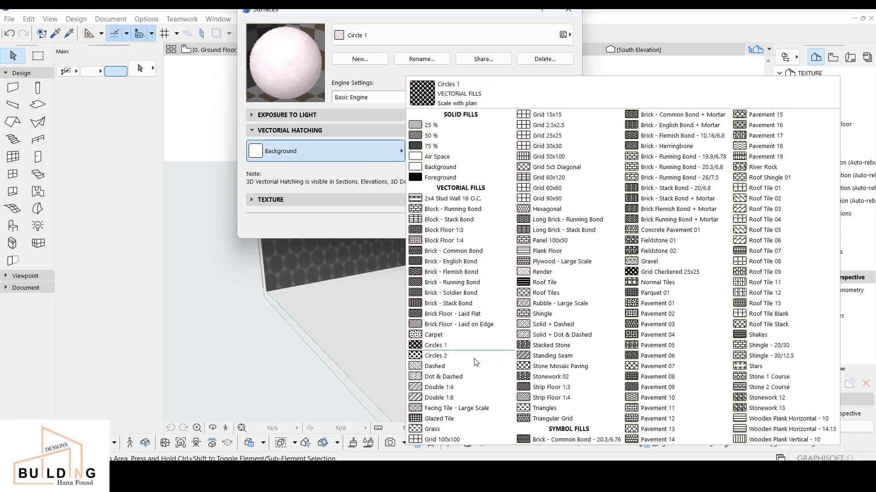
left_click(448, 357)
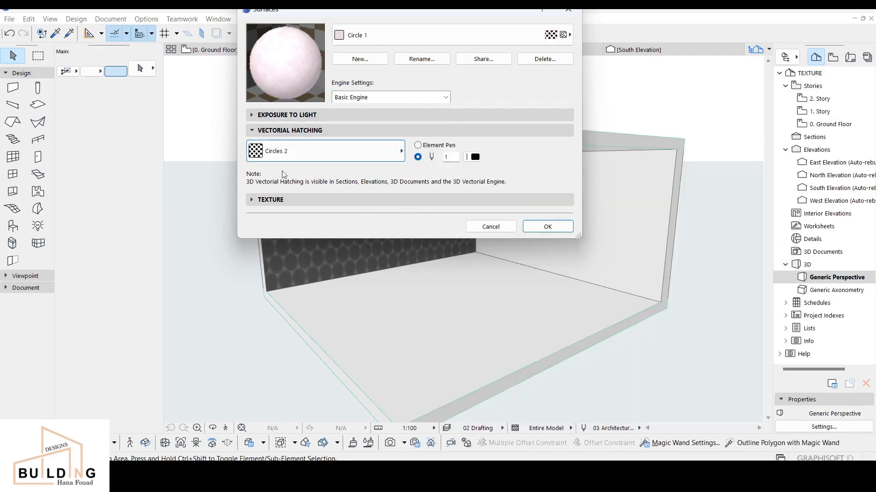
left_click(251, 131)
- Browse the library for a replacement texture image and expand the Metal 24 folder
left_click(252, 145)
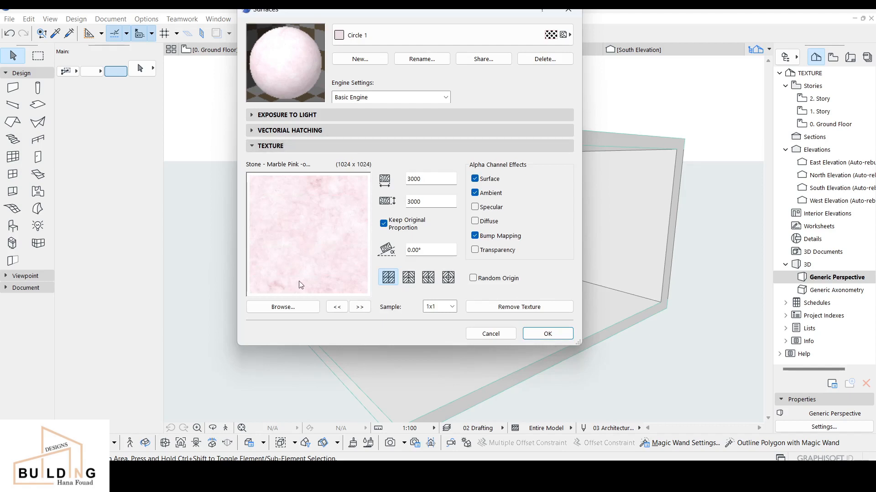
left_click(284, 312)
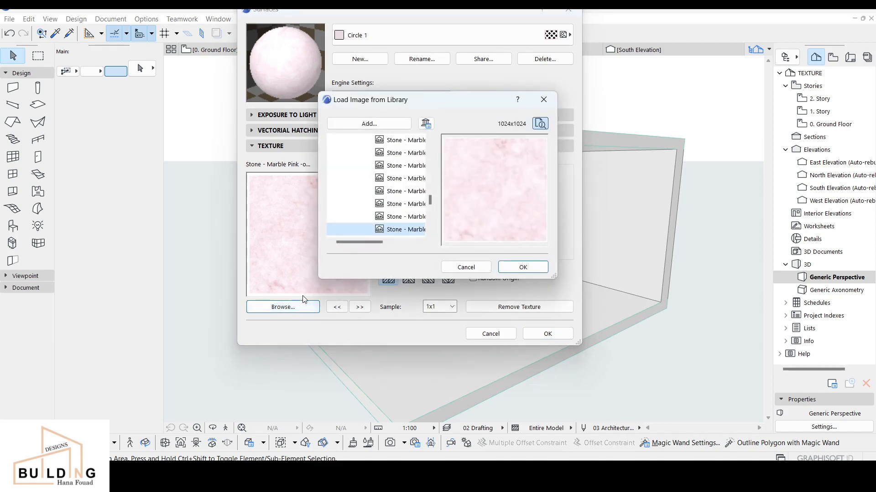
left_click_drag(430, 201, 436, 141)
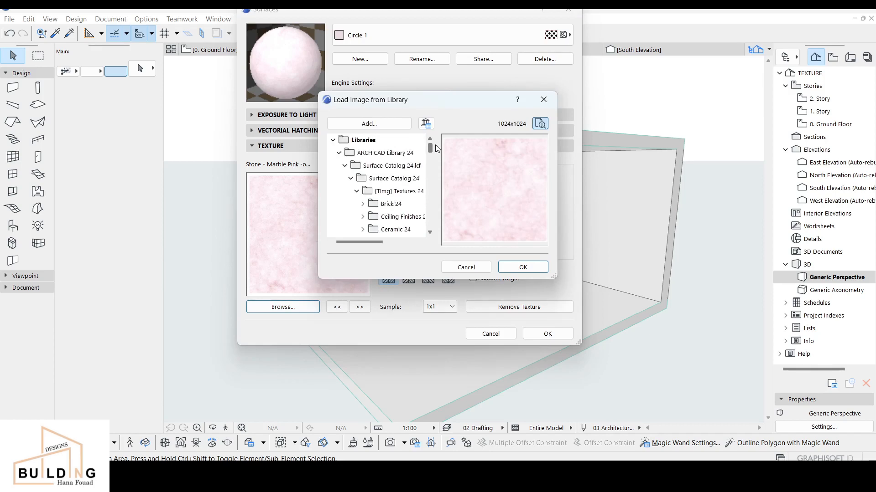
scroll(436, 148, "down", 2)
left_click(382, 216)
scroll(382, 220, "down", 4)
left_click(363, 153)
scroll(370, 159, "up", 5)
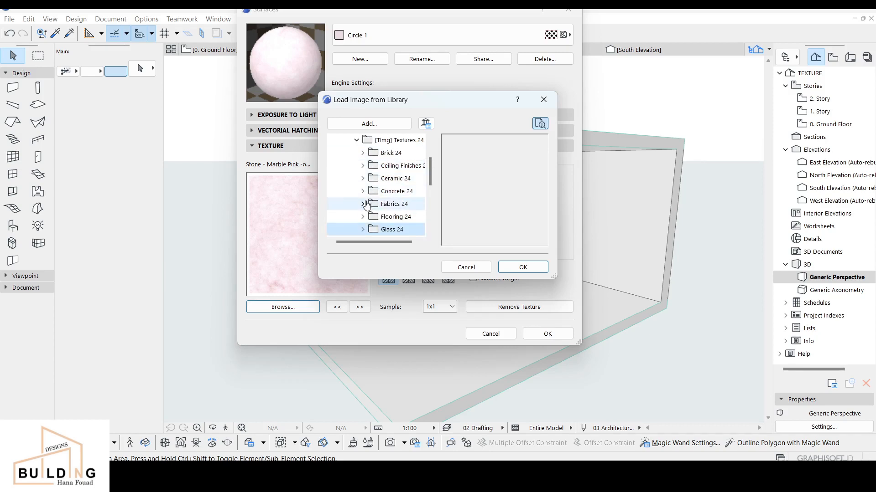
scroll(368, 219, "down", 2)
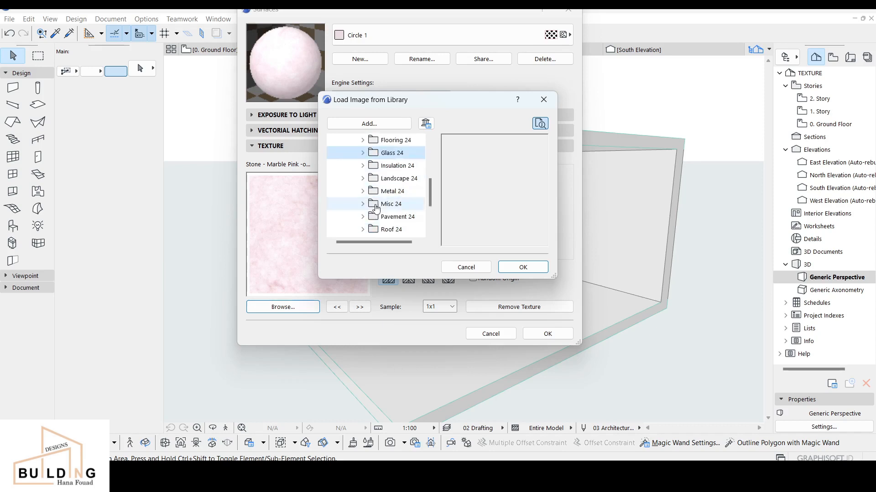
left_click(364, 192)
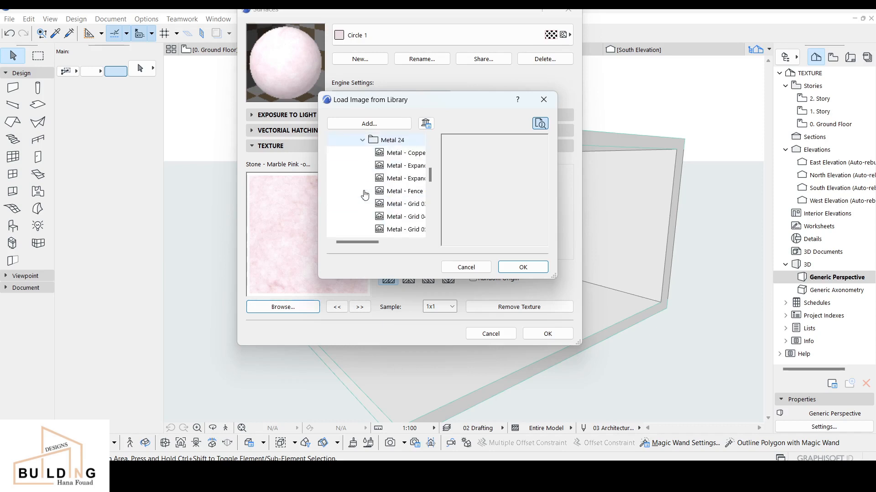
- Preview the metal texture images and load the Metal - Perforated Small Dots image as the surface texture
left_click(398, 155)
key("Down")
key("Down")
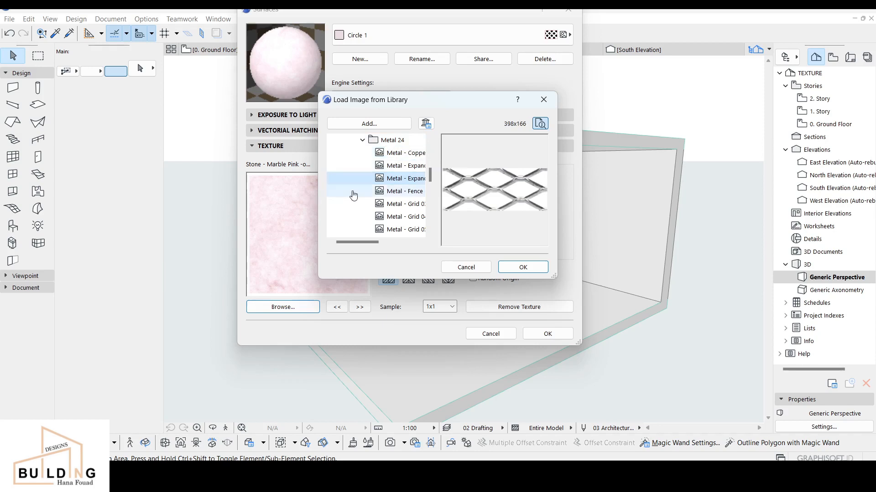
key("Down")
key("Down")
key("Down")
key("Down")
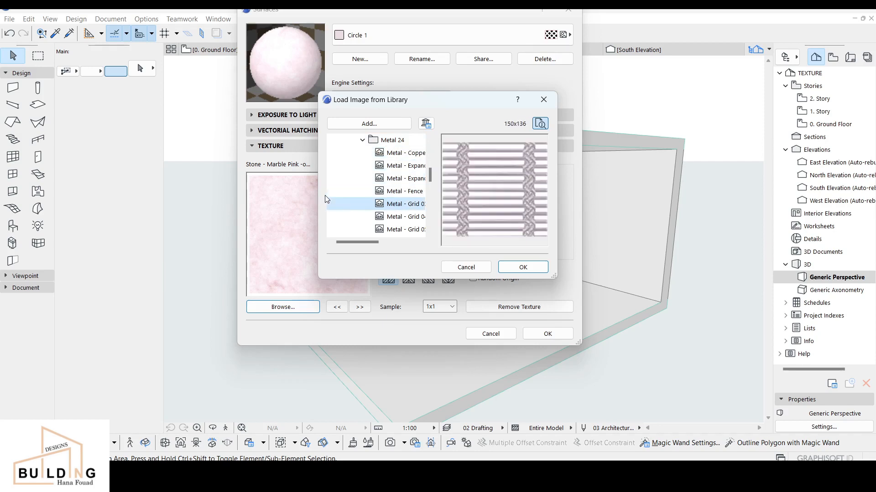
key("Down")
key("Down")
key("Down")
key("Down")
key("Down")
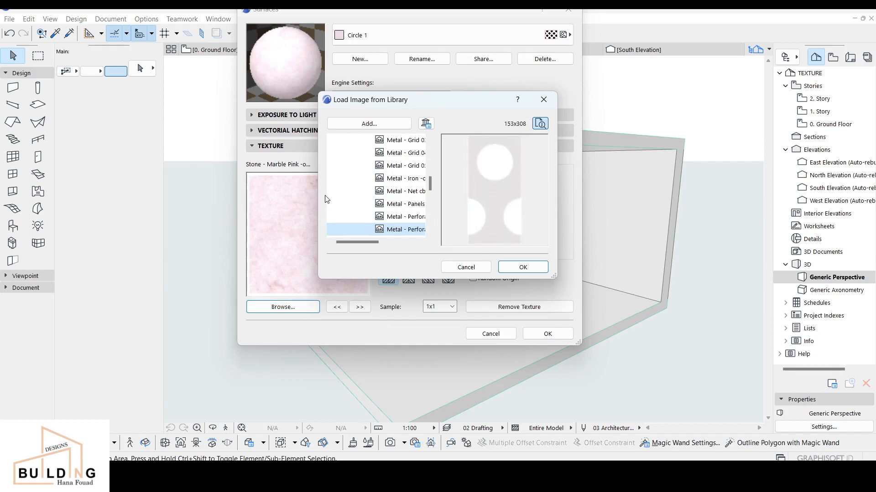
key("Down")
key("Down")
key("Down")
key("Down")
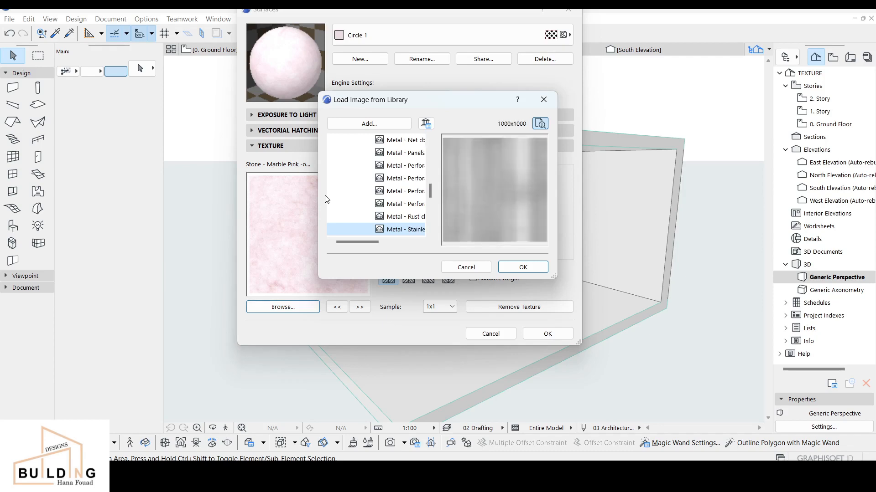
key("Down")
key("Down")
key("Up")
key("Up")
key("Up")
key("Up")
key("Up")
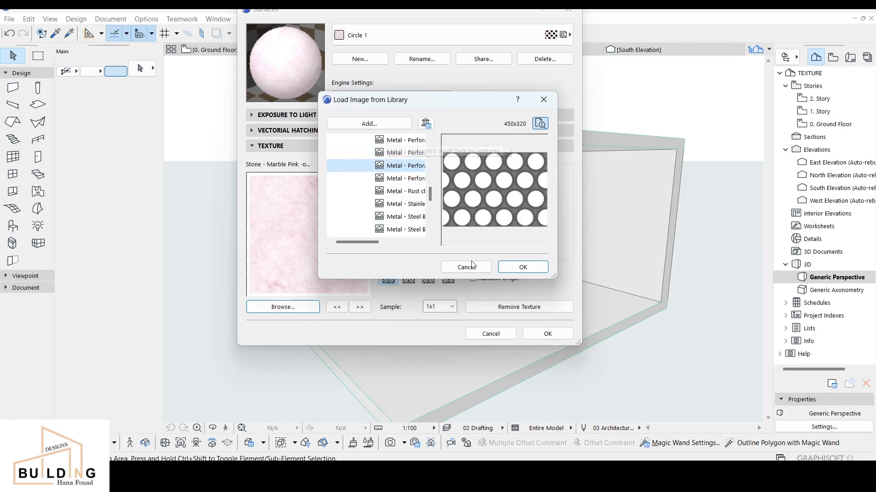
left_click(525, 267)
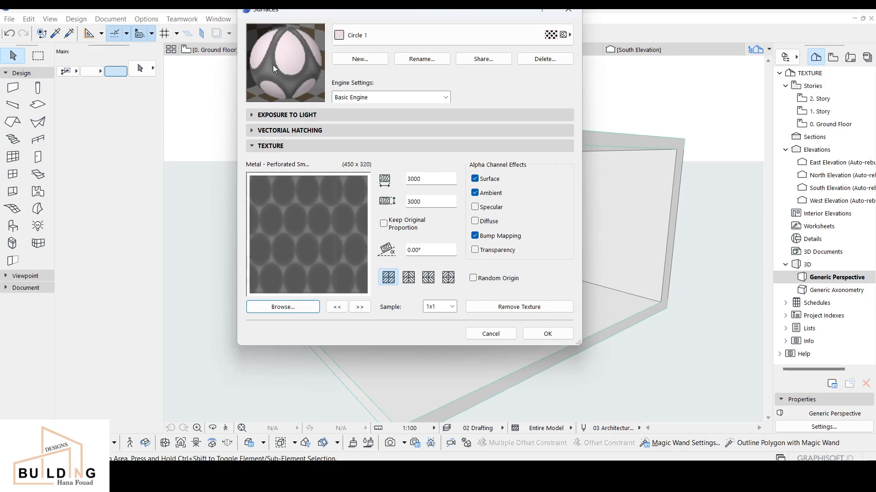
- Set the texture's horizontal size to 2000 and keep its original proportion
left_click(408, 179)
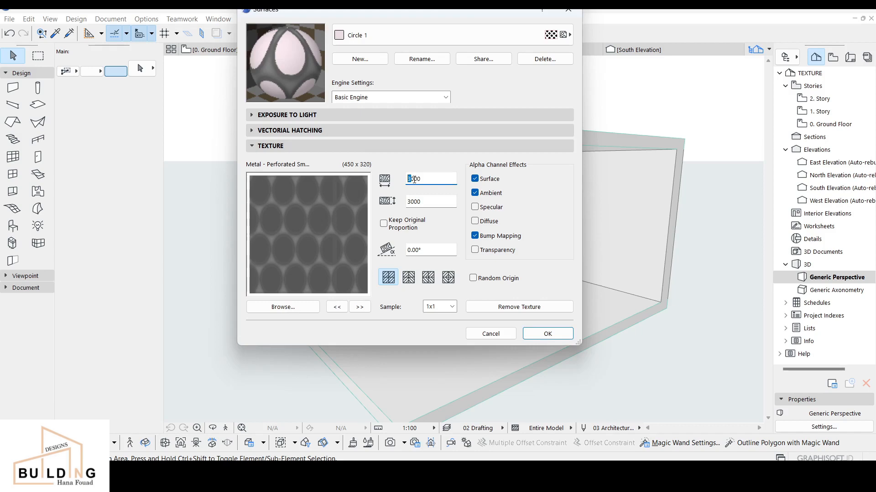
type("15")
left_click_drag(416, 201, 405, 204)
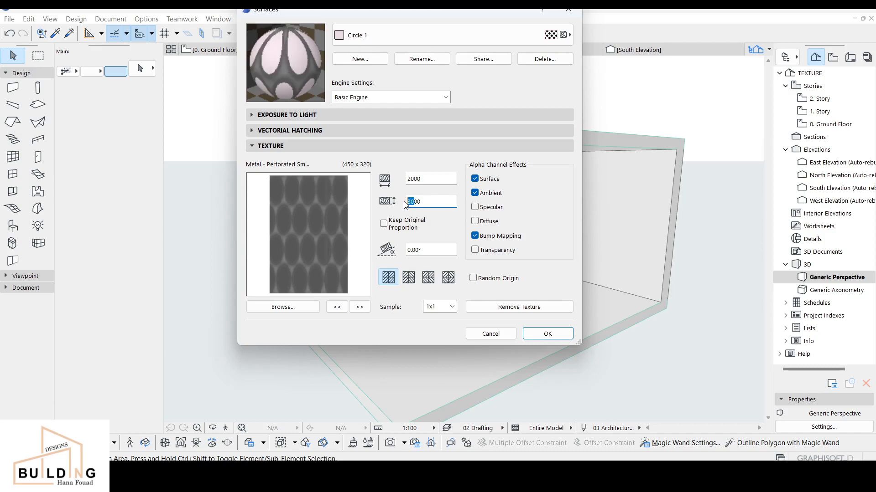
type("20")
left_click(428, 223)
- Toggle the Ambient and Surface alpha channel effects off and back on to compare the material preview
left_click(475, 193)
left_click(474, 193)
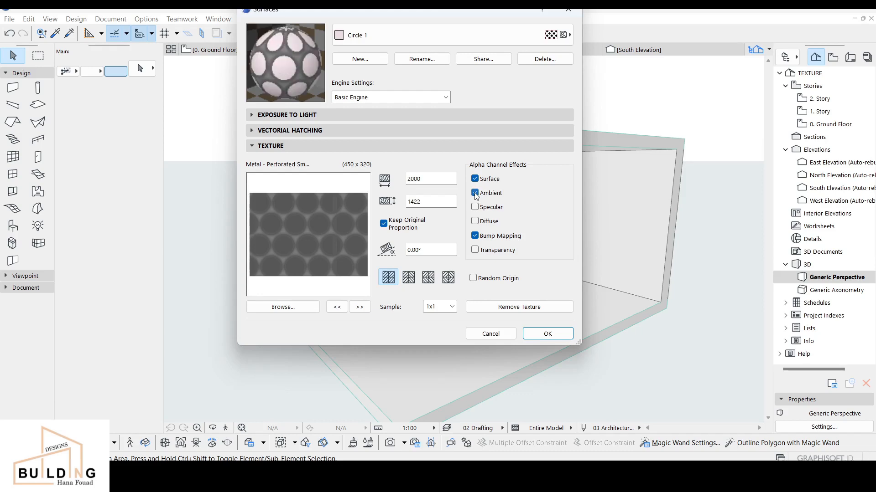
left_click(475, 193)
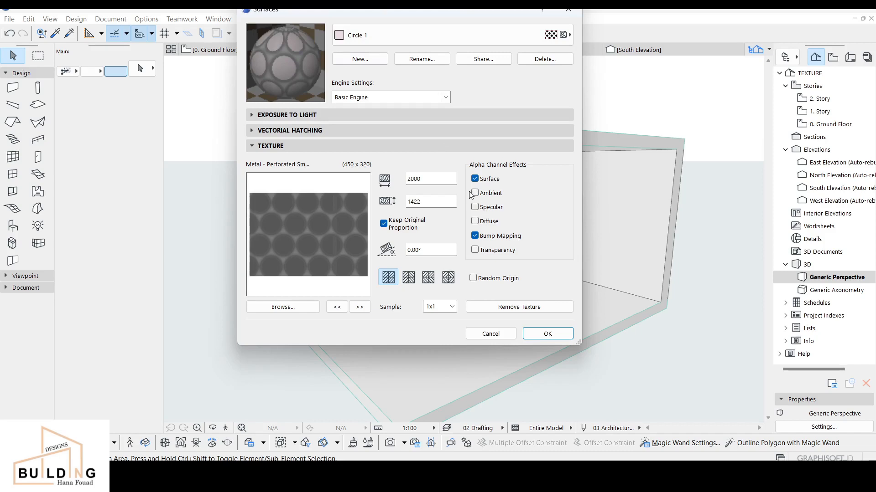
left_click(474, 193)
left_click(475, 179)
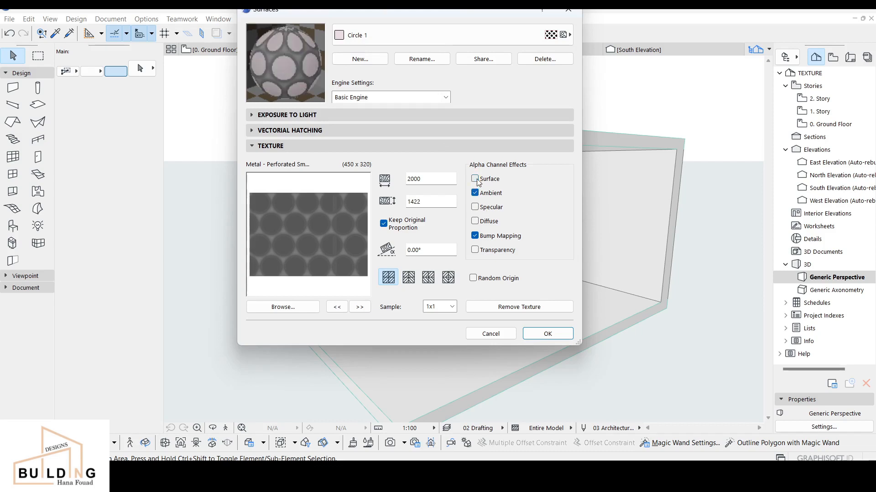
left_click(474, 179)
- Turn off the Bump Mapping alpha channel effect for the texture
left_click(475, 237)
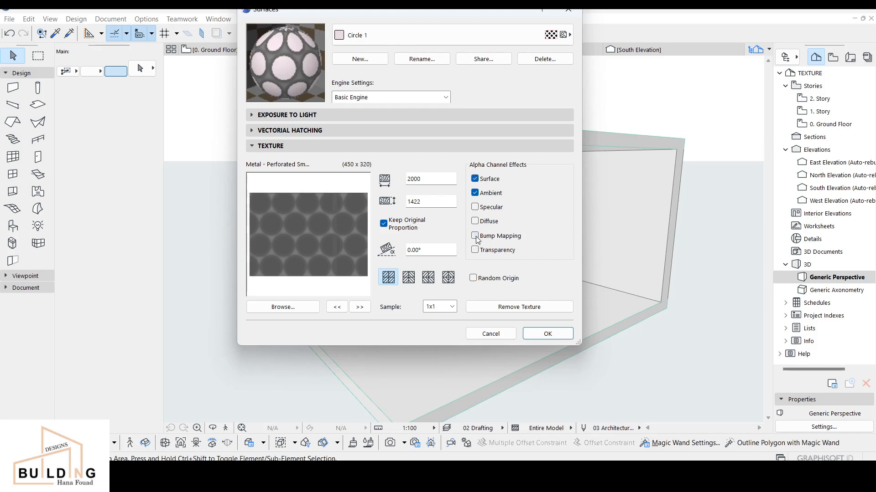
left_click(475, 236)
left_click(475, 236)
left_click(475, 236)
- Switch the surface's engine settings to CineRender by MAXON
left_click(370, 99)
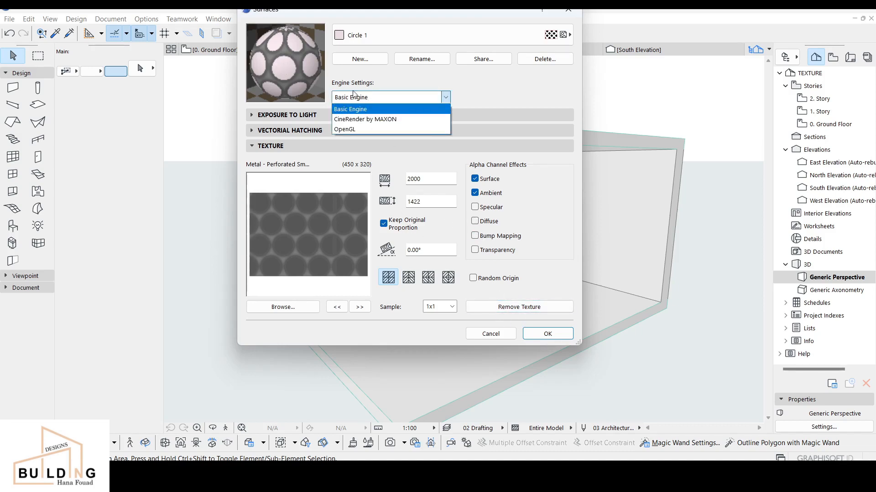
left_click(354, 120)
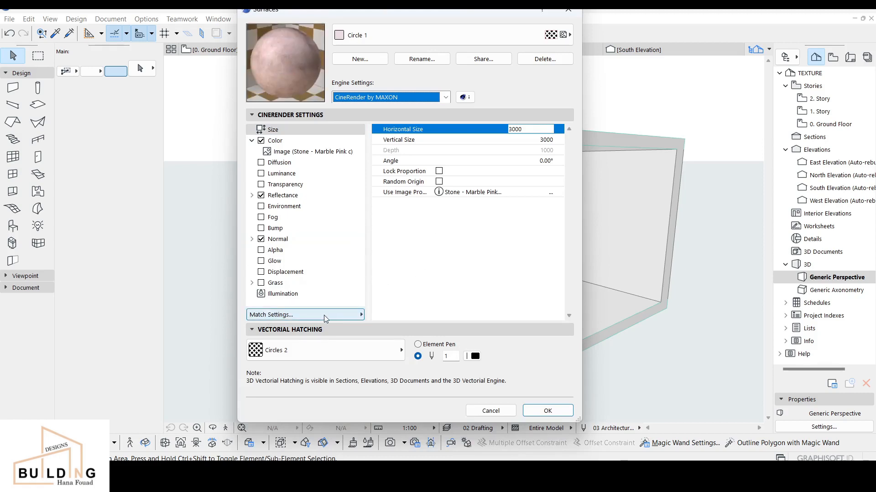
- Update the CineRender settings from the basic ones and set the surface's vertical size to 2000 mm
left_click(266, 317)
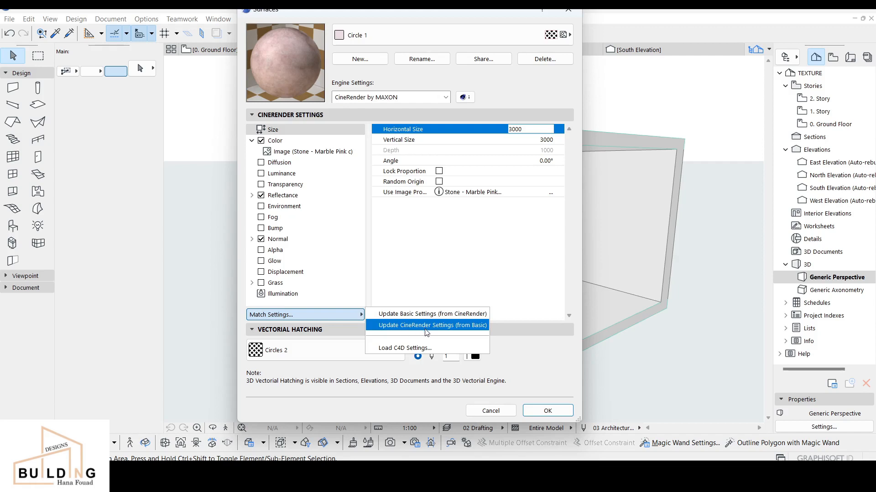
left_click(465, 326)
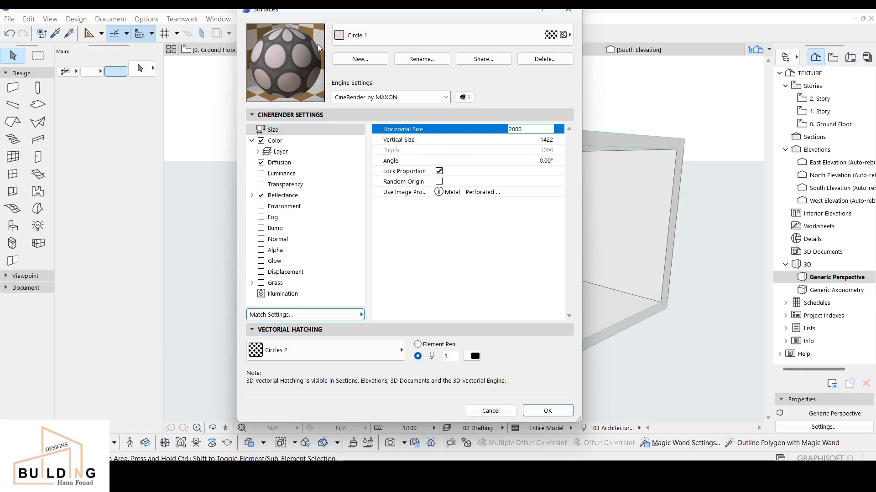
left_click(545, 140)
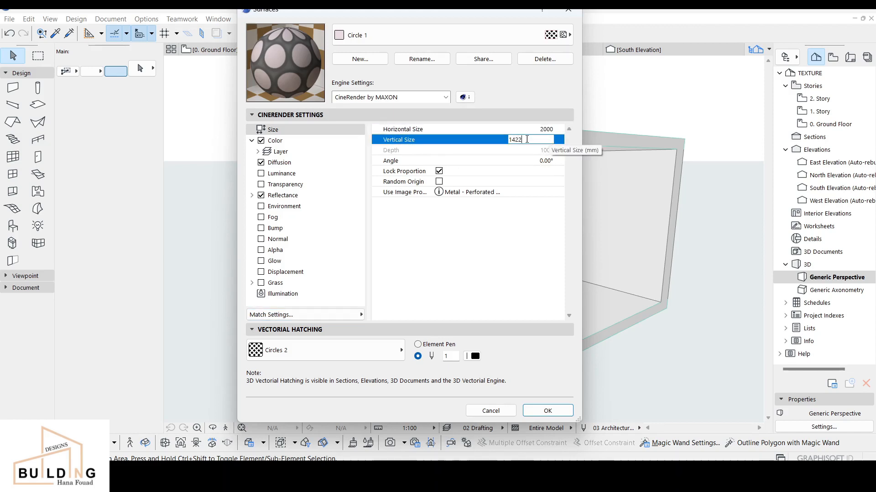
left_click_drag(526, 139, 502, 142)
type("2000")
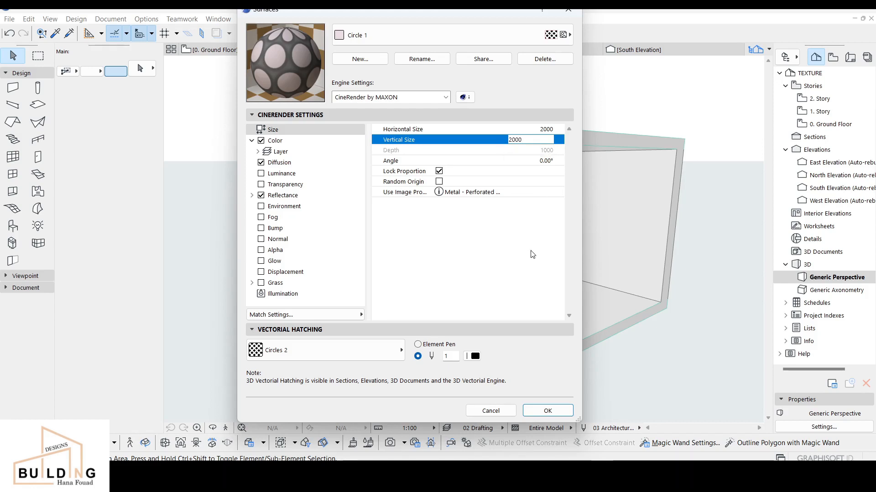
key("Return")
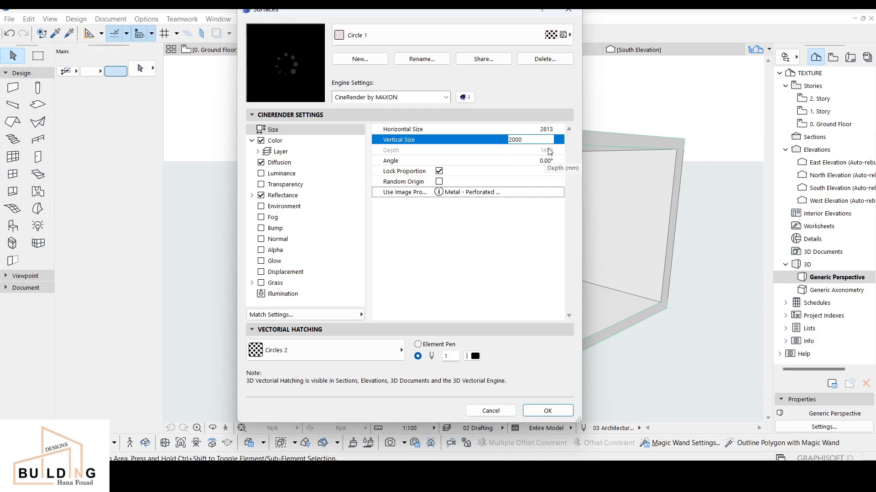
- Unlock the proportion, set the horizontal size to 2000 mm, and lock the proportion again
left_click(438, 171)
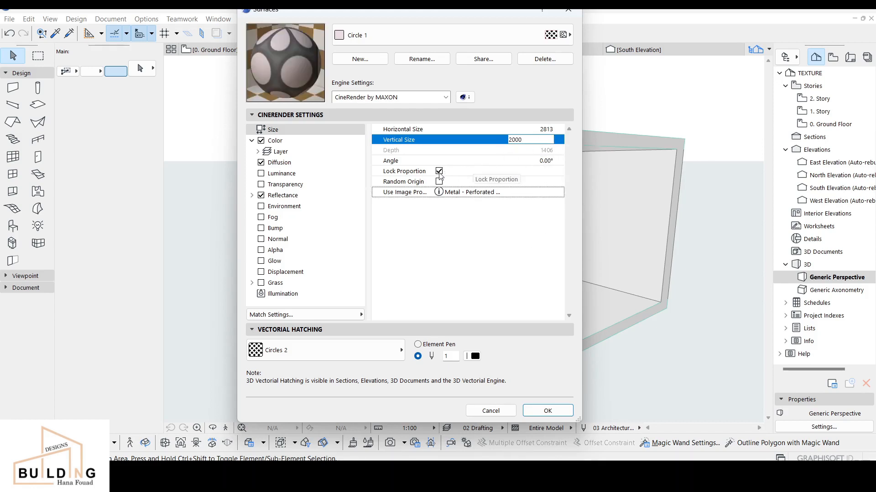
left_click(534, 129)
left_click_drag(534, 130, 502, 133)
type("2")
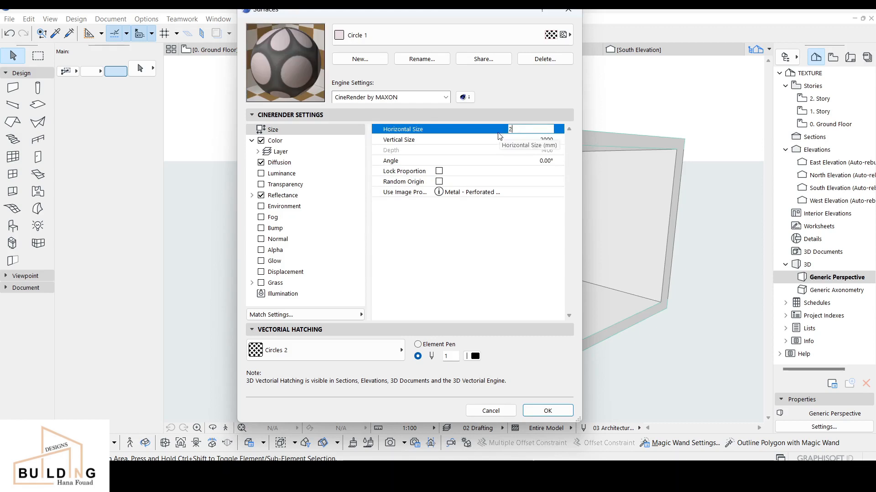
type("000")
left_click(517, 216)
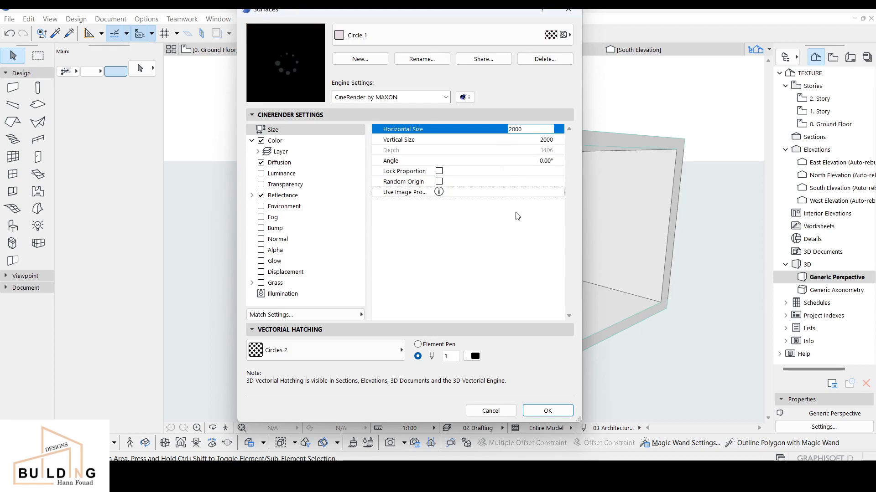
left_click(439, 171)
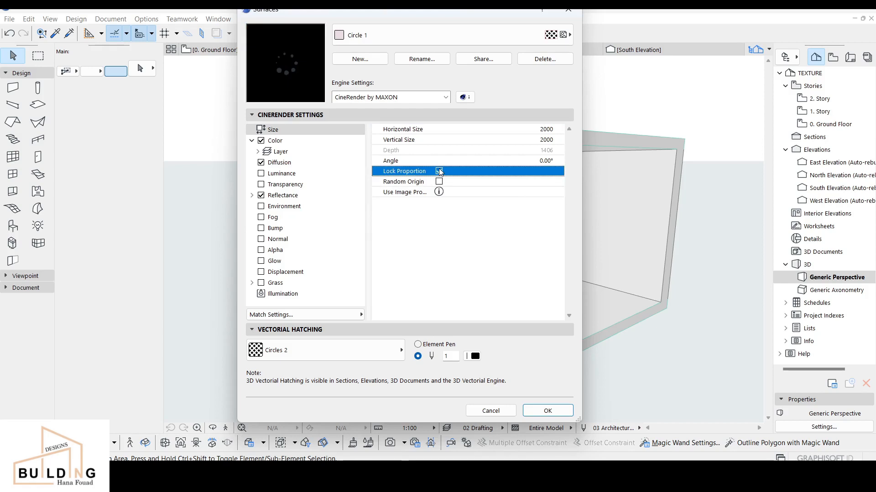
- Set the surface texture's angle to 35°
left_click(514, 159)
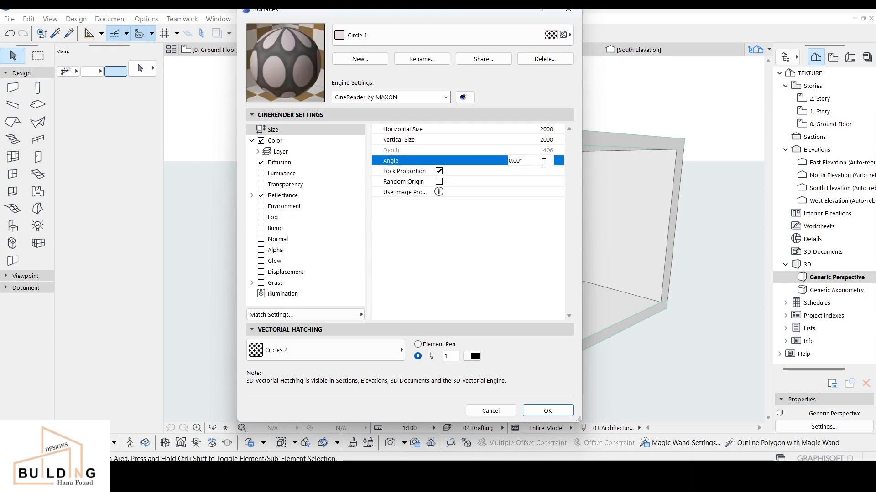
left_click(510, 160)
type("35")
left_click(540, 249)
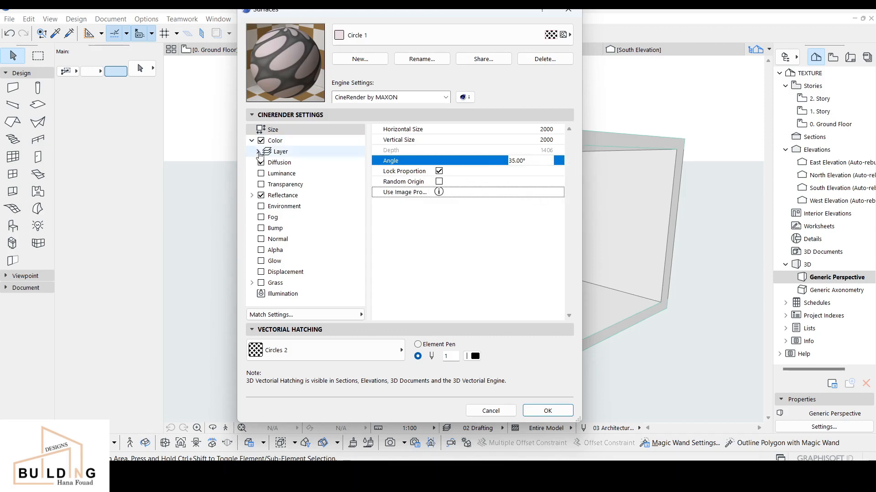
- Choose an image as the Diffusion channel's texture and browse ARCHICAD Library 24 to the Metal 24 textures
left_click(274, 165)
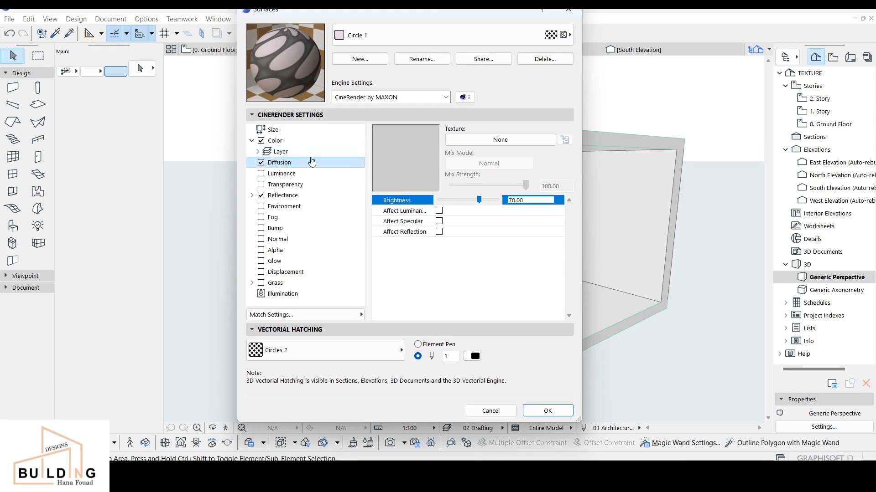
left_click(519, 143)
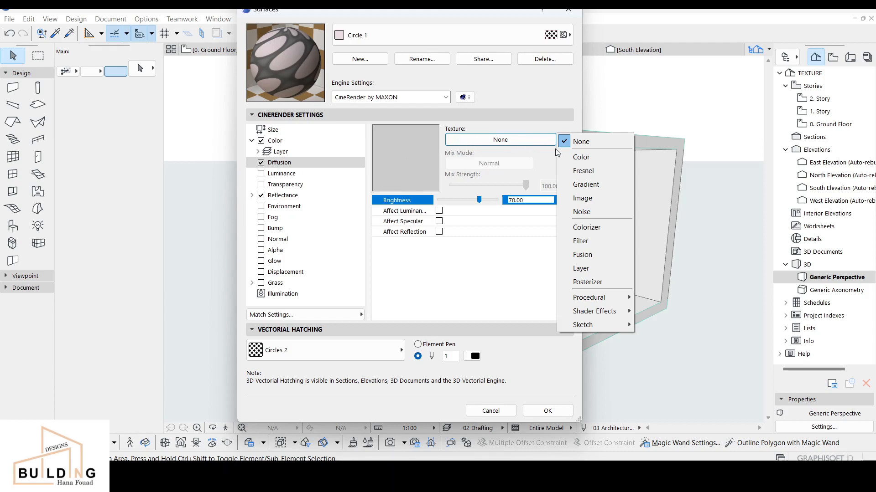
left_click(595, 198)
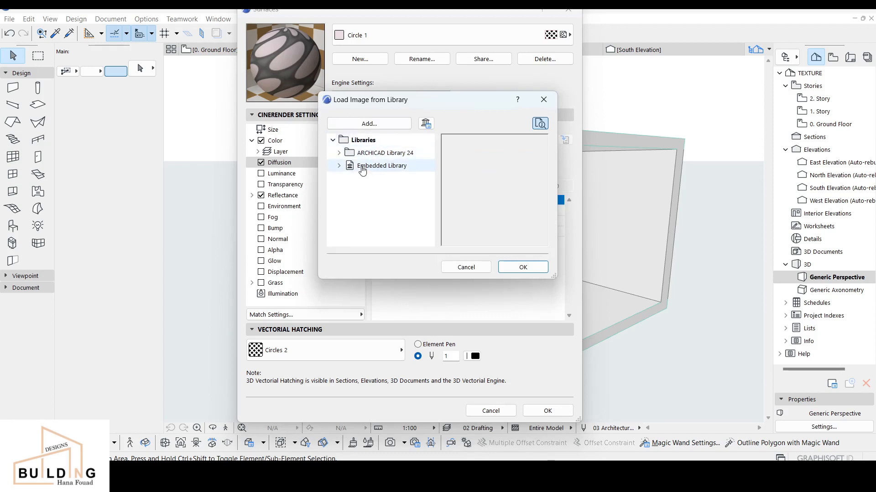
left_click(339, 153)
left_click(345, 178)
left_click(357, 204)
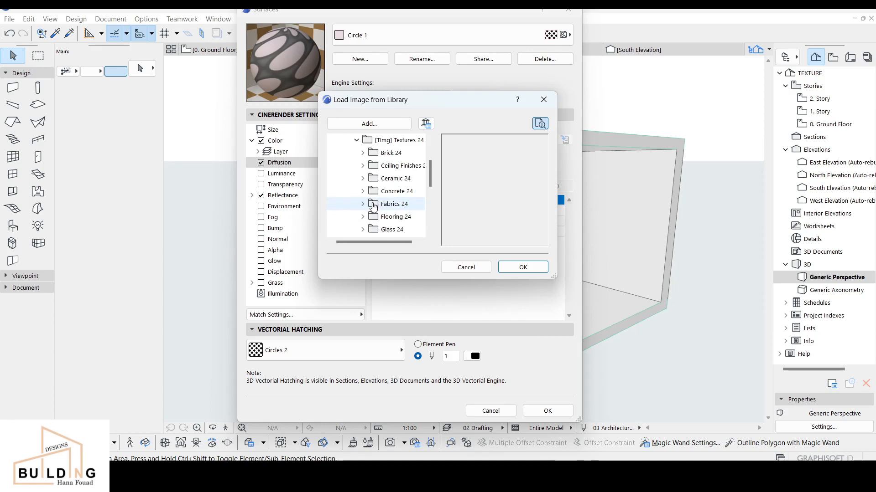
scroll(359, 205, "down", 2)
left_click(363, 191)
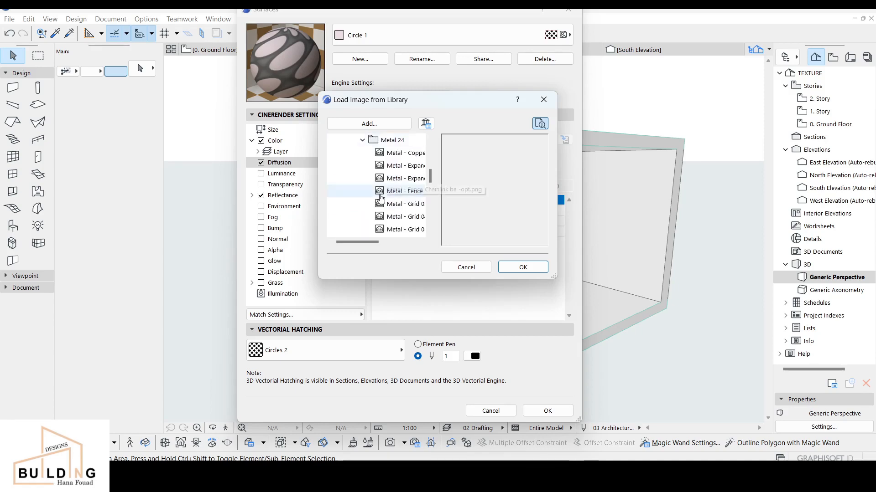
- Look through the metal images and load Metal - Perforated Small Dots ba -opt as the Diffusion texture
left_click(398, 191)
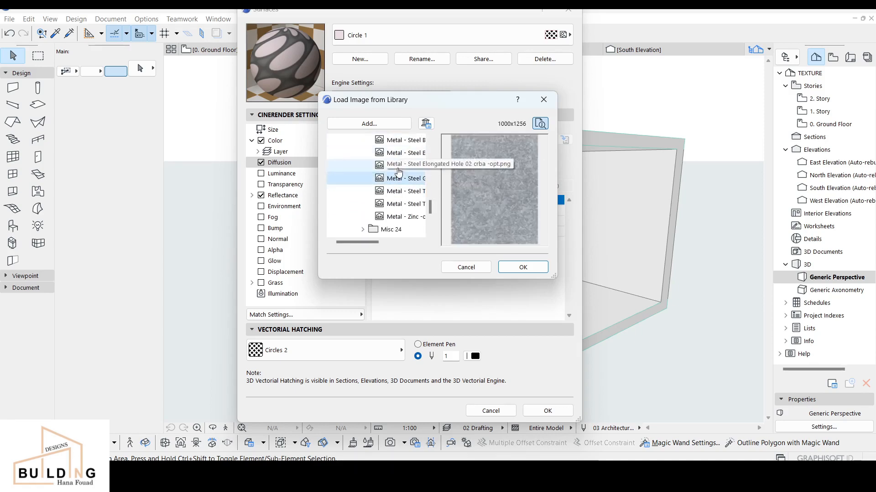
left_click(400, 167)
key("Up")
key("Up")
key("Up")
key("Up")
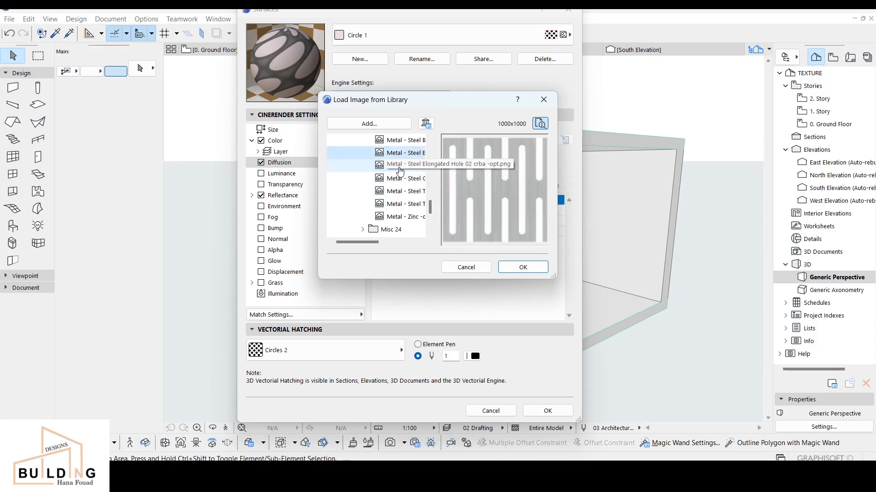
key("Up")
key("Up")
key("Up")
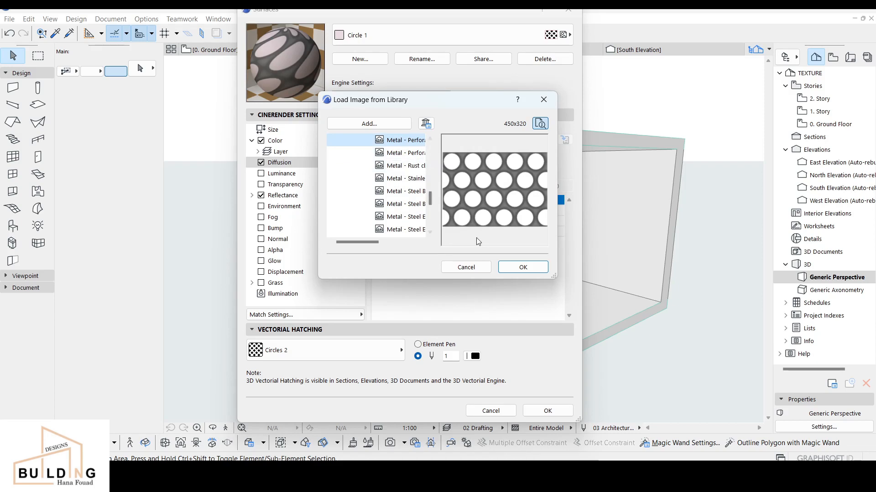
left_click(516, 267)
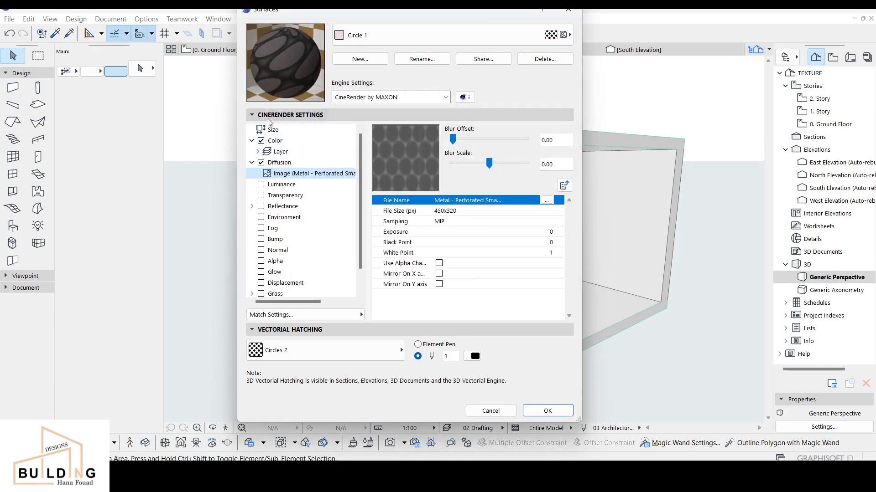
- Try exposure values of 1 and 2 on the Diffusion channel's perforated metal image
double_click(266, 164)
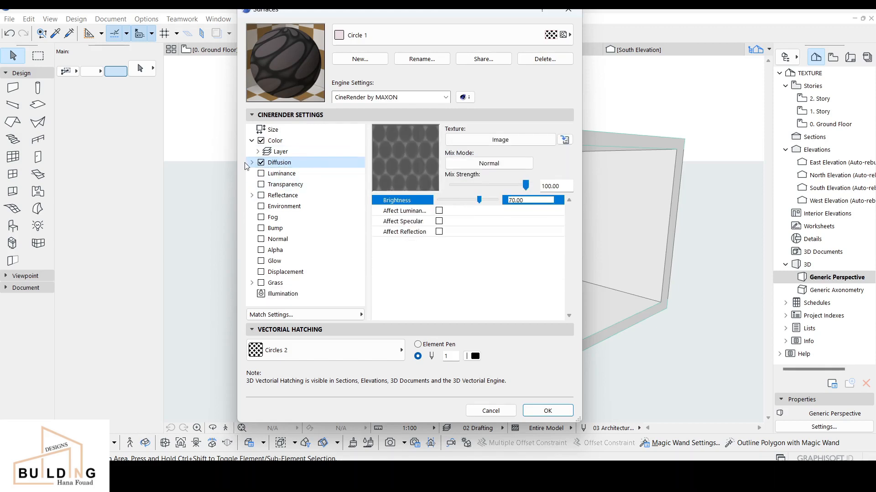
left_click(252, 163)
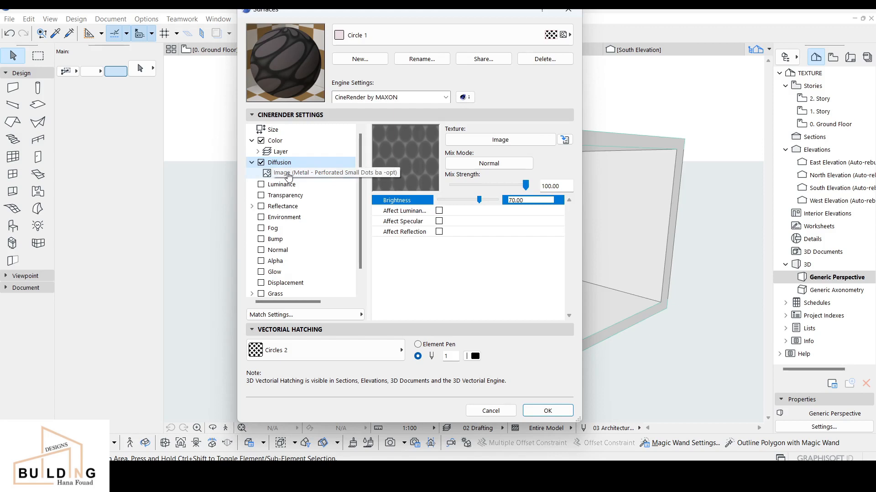
left_click(287, 173)
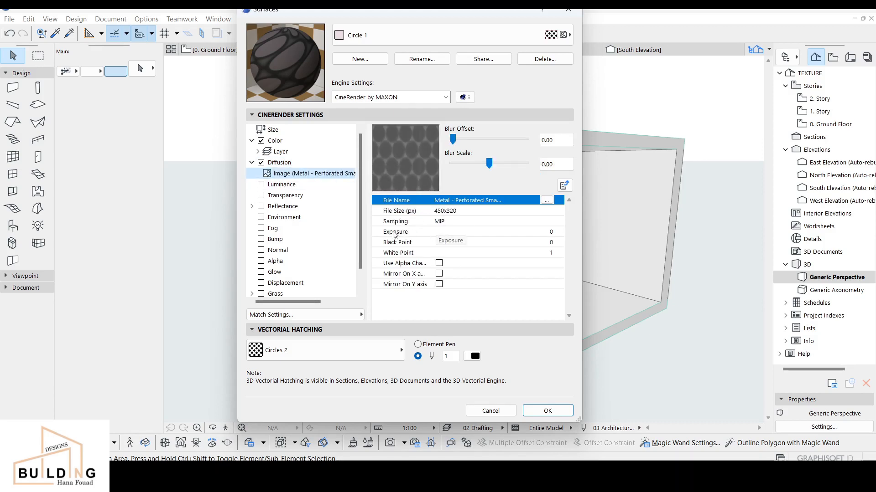
left_click(551, 233)
left_click(551, 233)
left_click(506, 232)
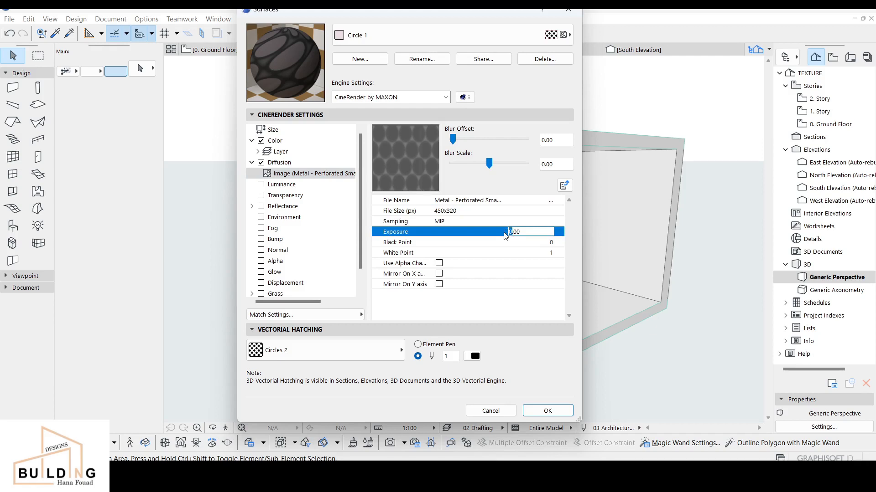
type("1")
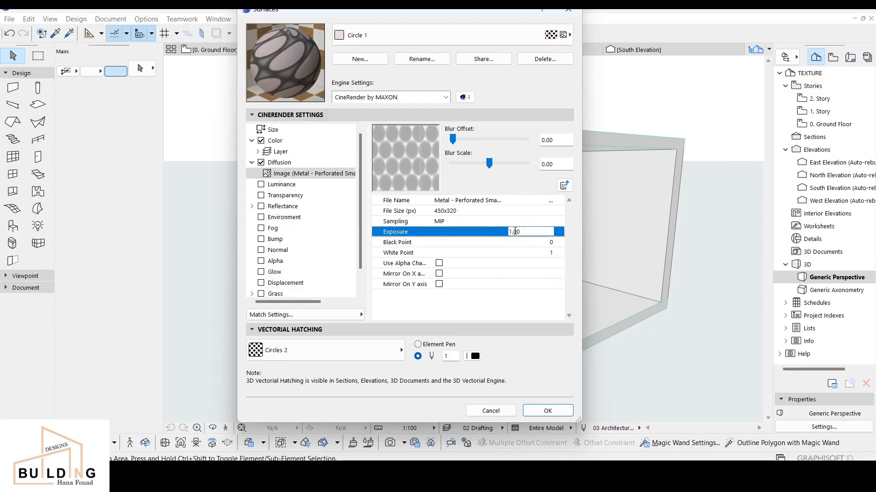
left_click_drag(511, 233, 509, 234)
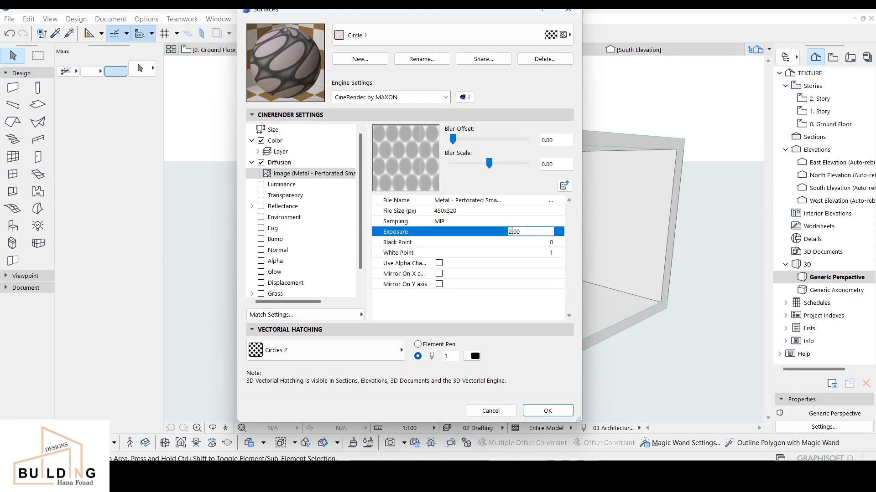
left_click(521, 179)
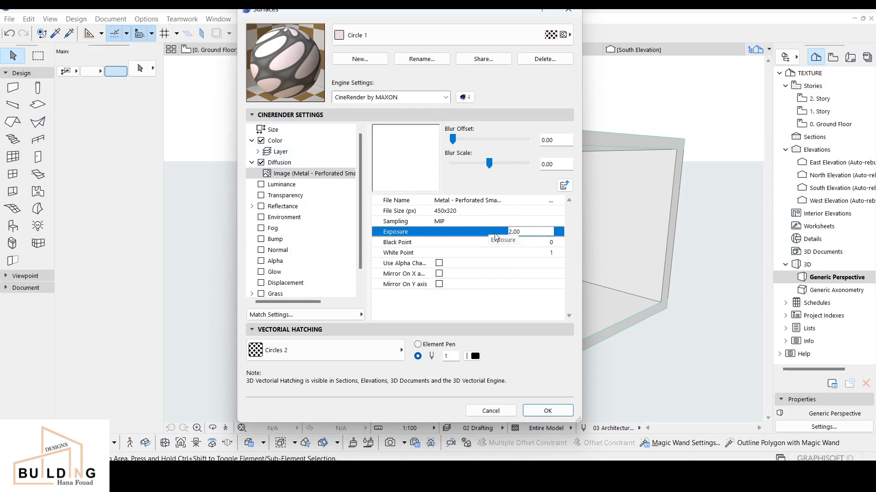
- Set the Diffusion image's exposure to 1.50 and accept the surface settings
double_click(513, 231)
type("10")
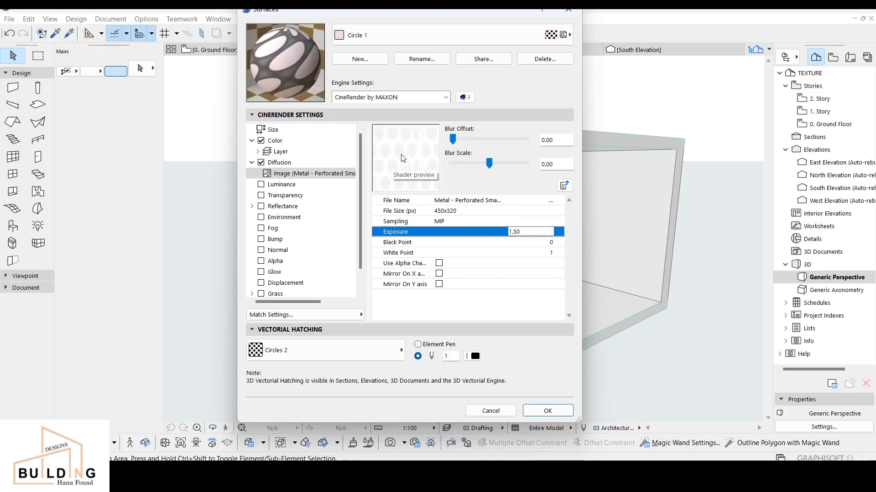
left_click(547, 411)
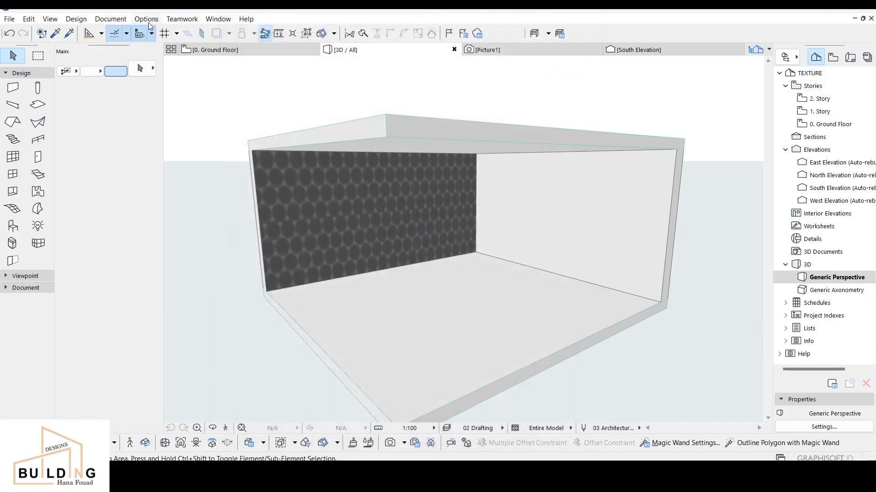
- Apply the Circle 1 surface to the room's plain right-hand interior wall with the Surface Painter, and close the painter
left_click(214, 21)
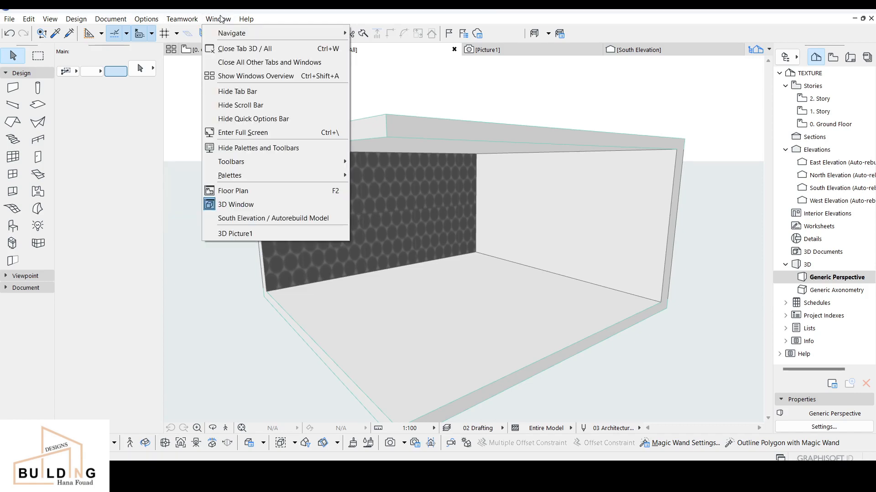
mouse_move(264, 177)
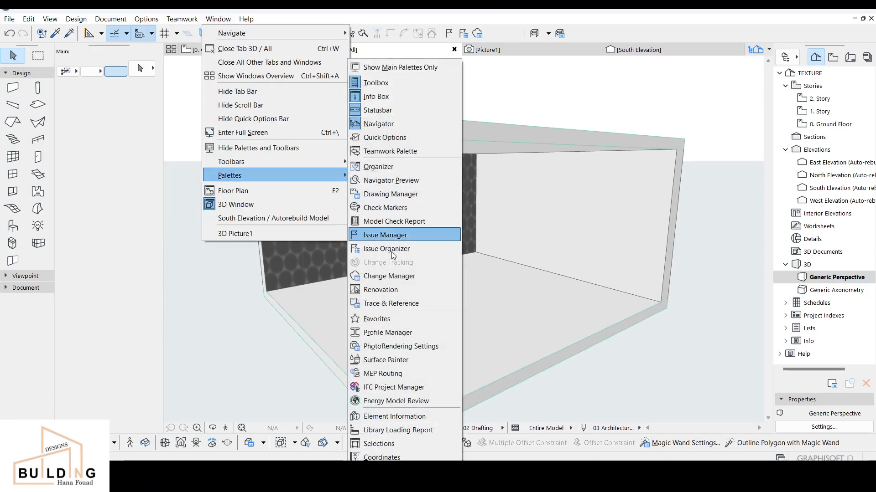
left_click(404, 364)
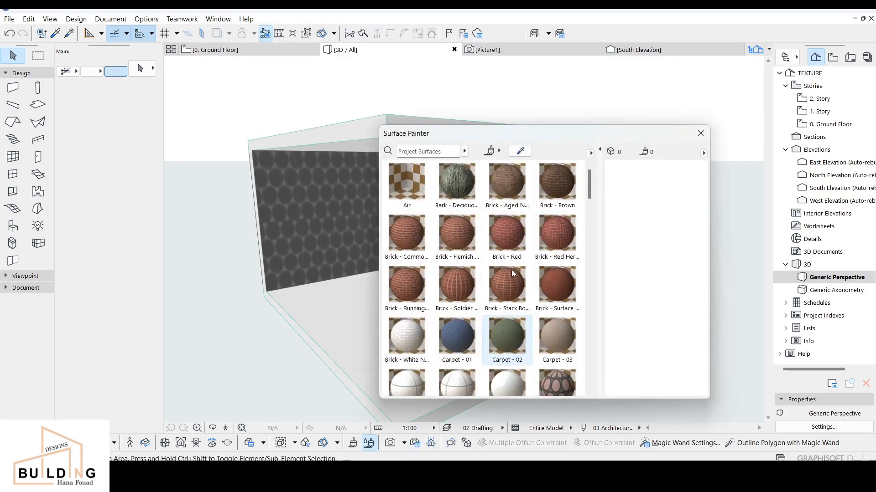
scroll(495, 310, "down", 2)
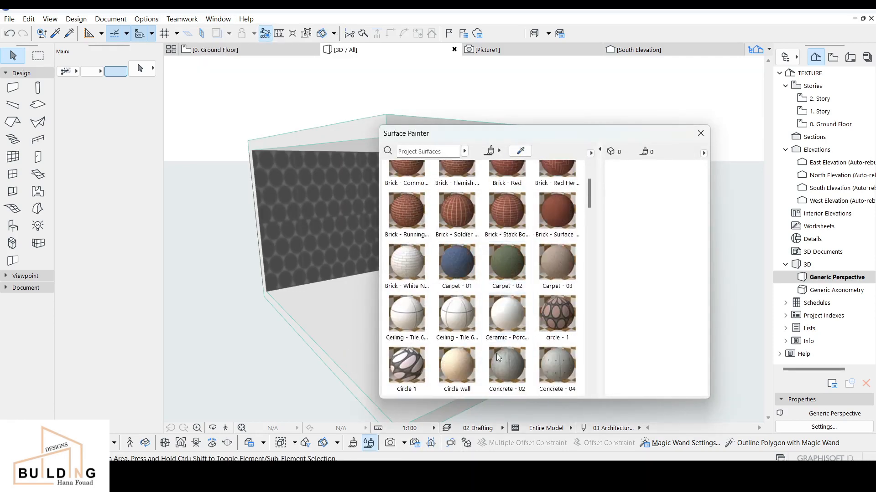
left_click(406, 374)
mouse_move(580, 133)
left_mouse_down()
mouse_move(331, 124)
mouse_move(344, 121)
left_mouse_up()
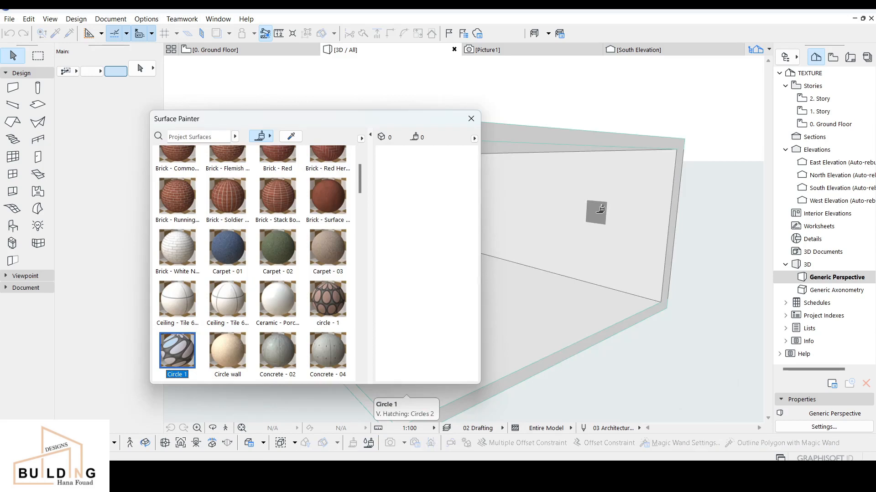
left_click(618, 212)
left_click(471, 119)
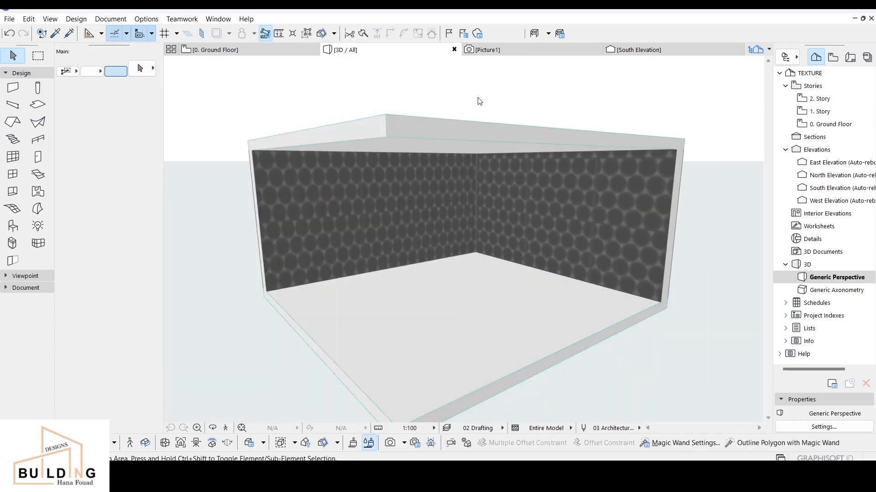
- Render the current perspective with PhotoRender Projection to check the circle-patterned walls, and return to the 3D view
left_click(110, 19)
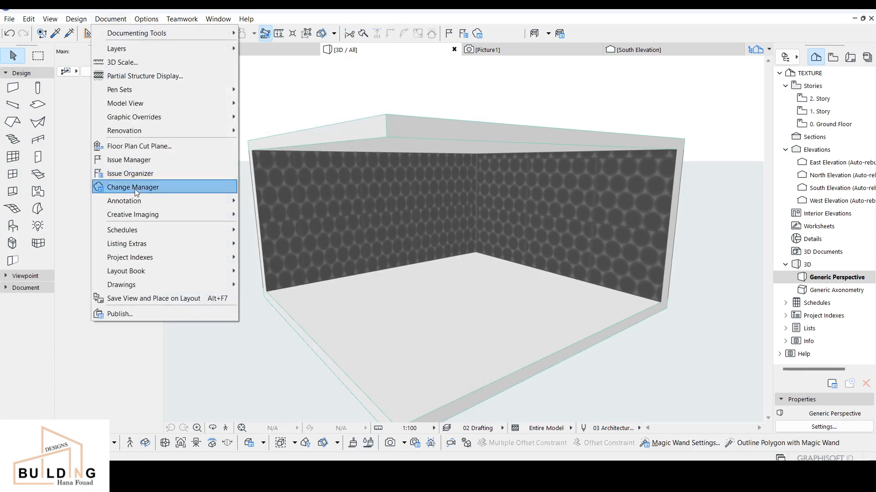
mouse_move(136, 217)
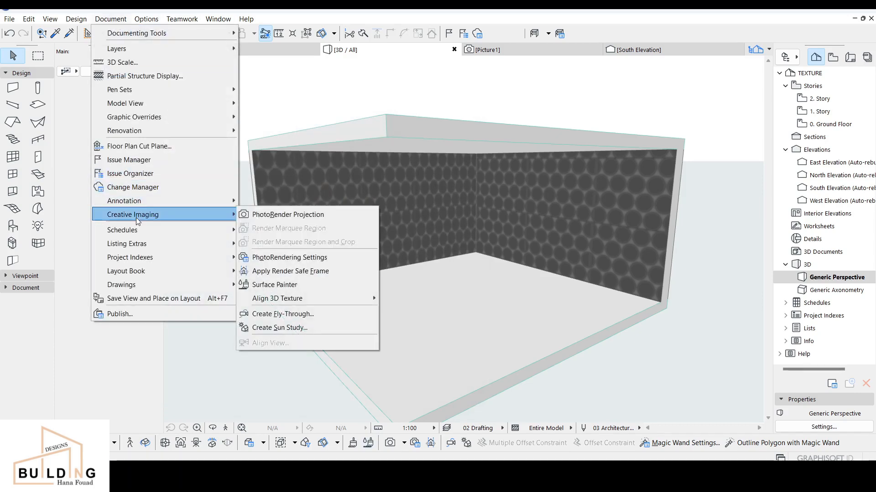
left_click(288, 215)
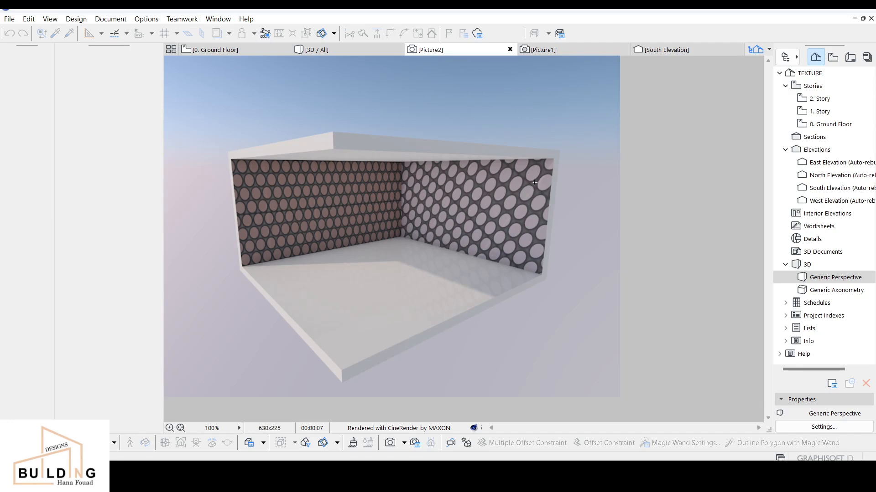
mouse_move(338, 45)
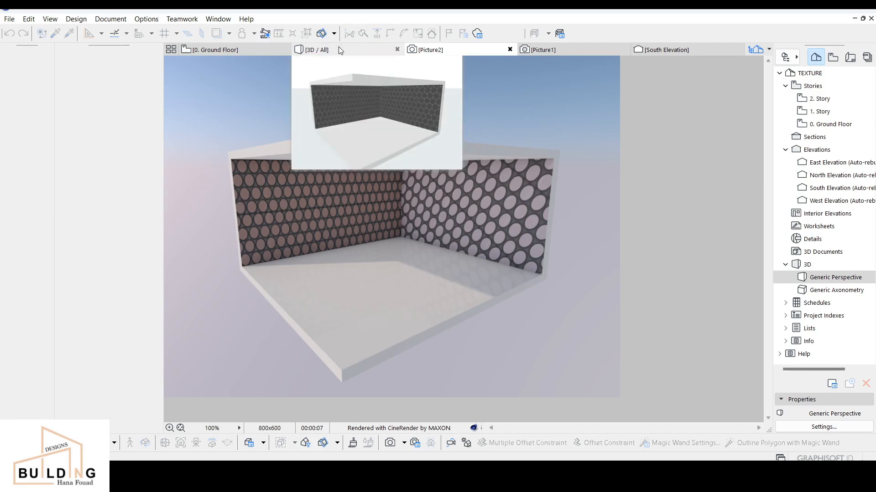
left_click(338, 48)
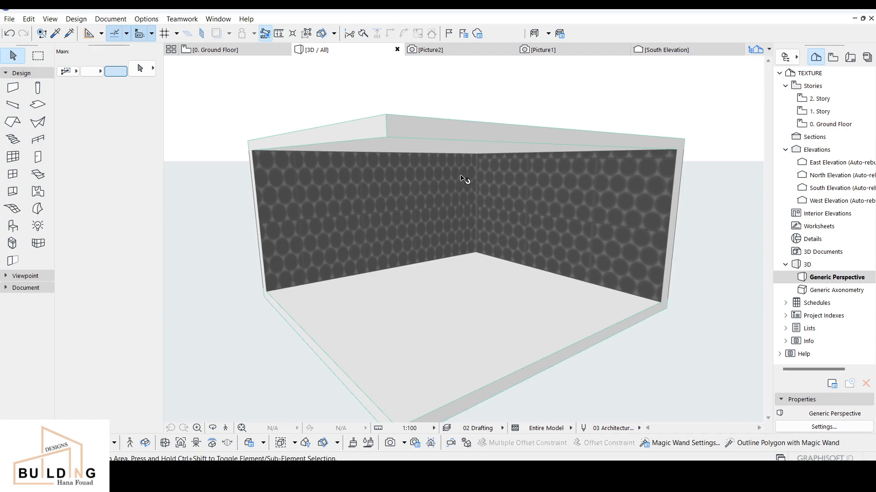
- Open the surface settings, switch to the Basic Engine and select the Wood - Pine Grained Horizontal surface
left_click(147, 19)
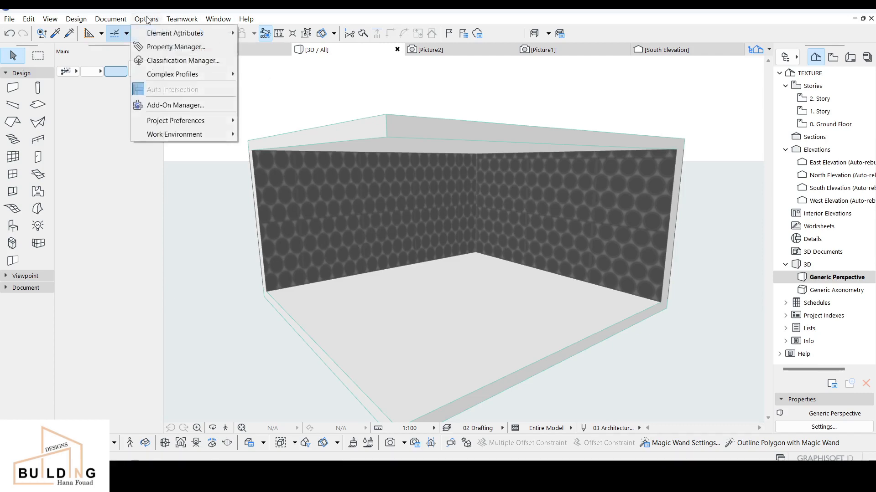
mouse_move(182, 38)
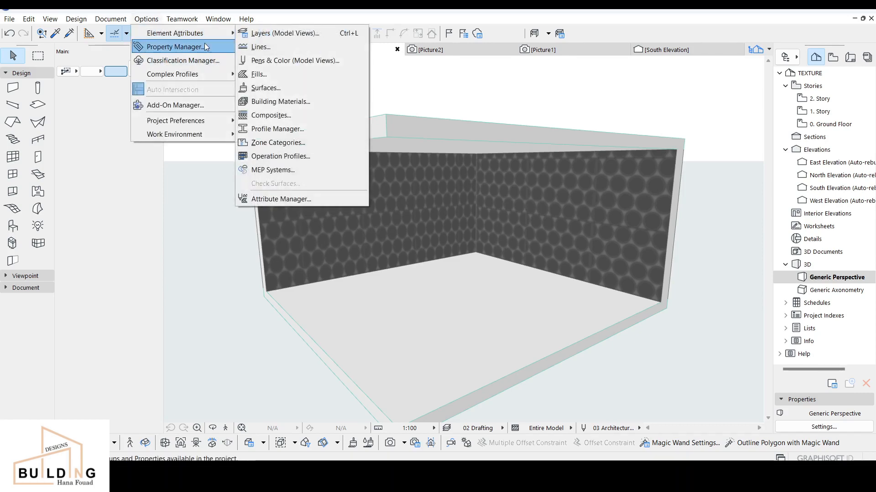
left_click(267, 88)
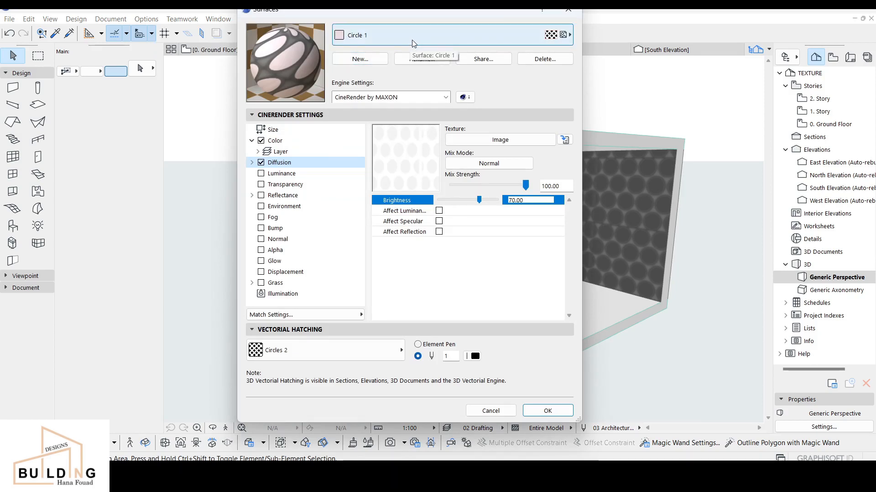
left_click(388, 97)
left_click(384, 112)
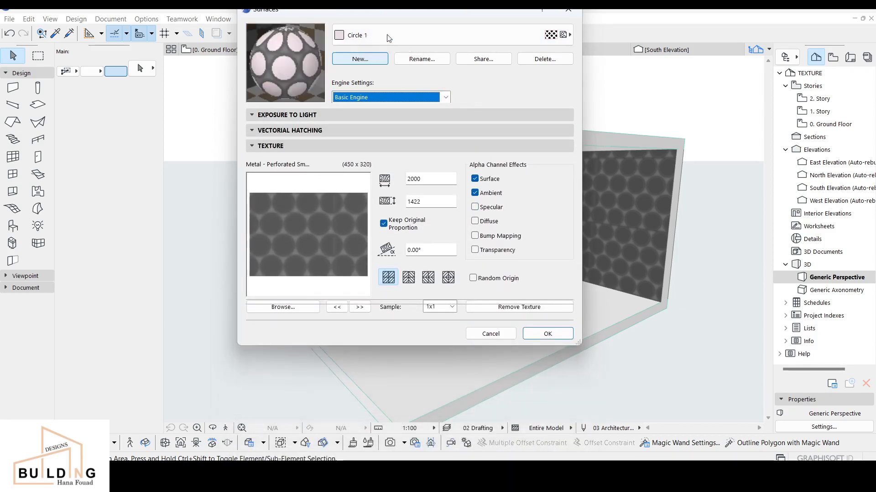
left_click(395, 35)
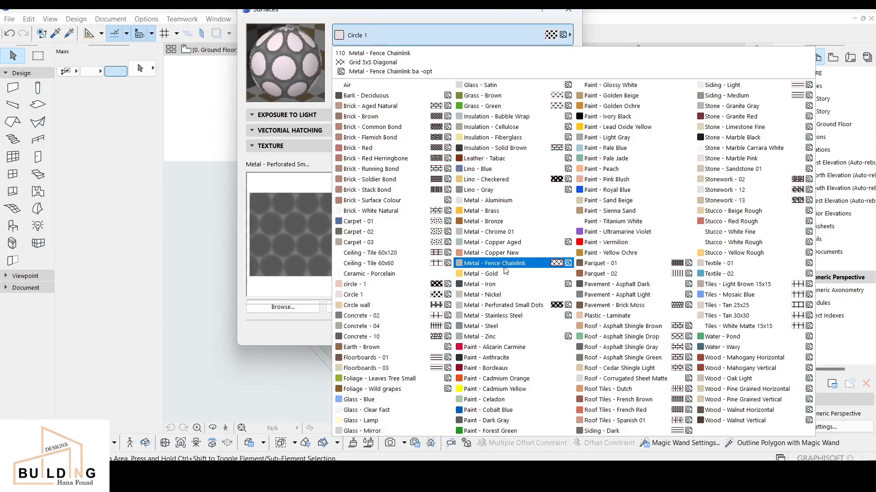
left_click(723, 393)
- Duplicate the Wood - Pine Grained Horizontal surface under the name "different shape"
left_click(360, 59)
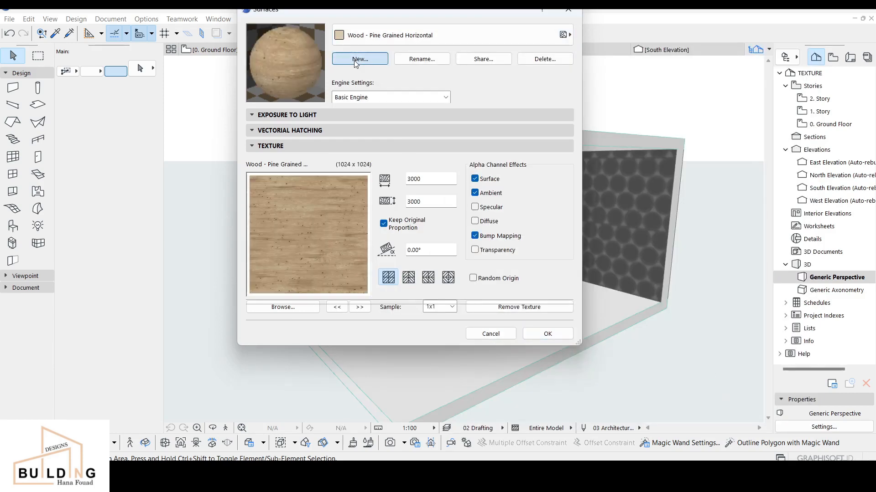
type("cir")
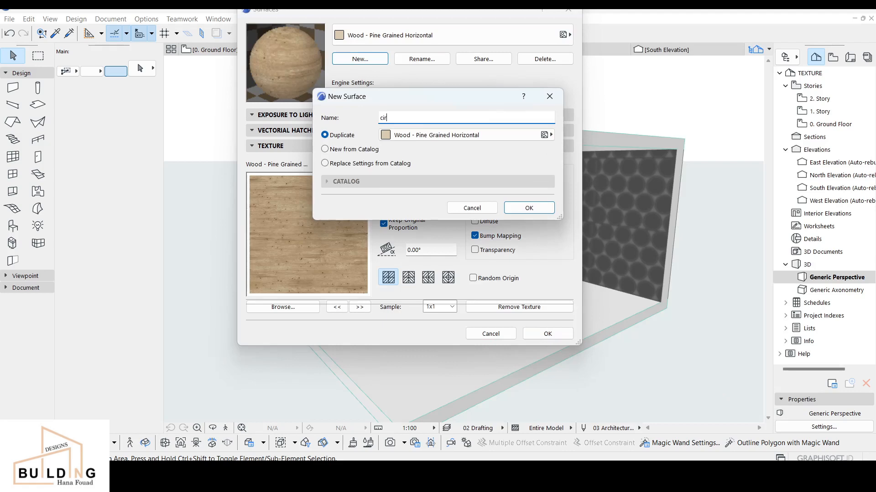
key("BackSpace")
key("BackSpace")
key("BackSpace")
type("different shap")
type("e")
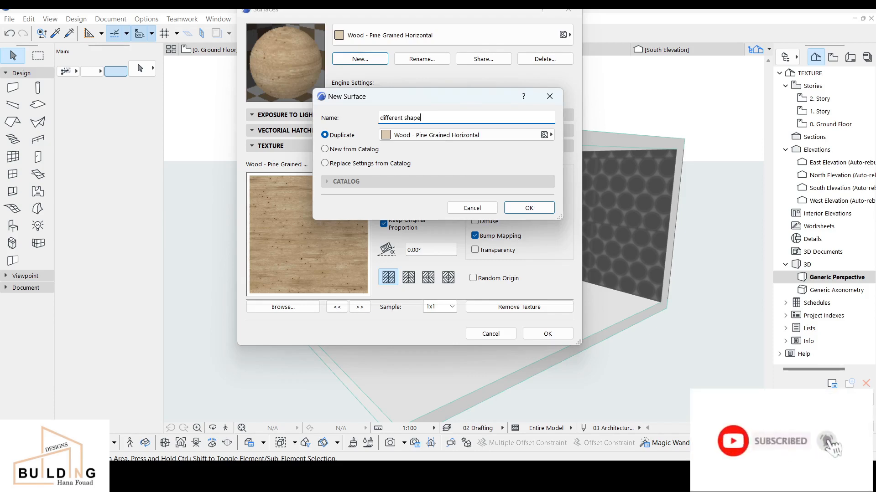
key("Return")
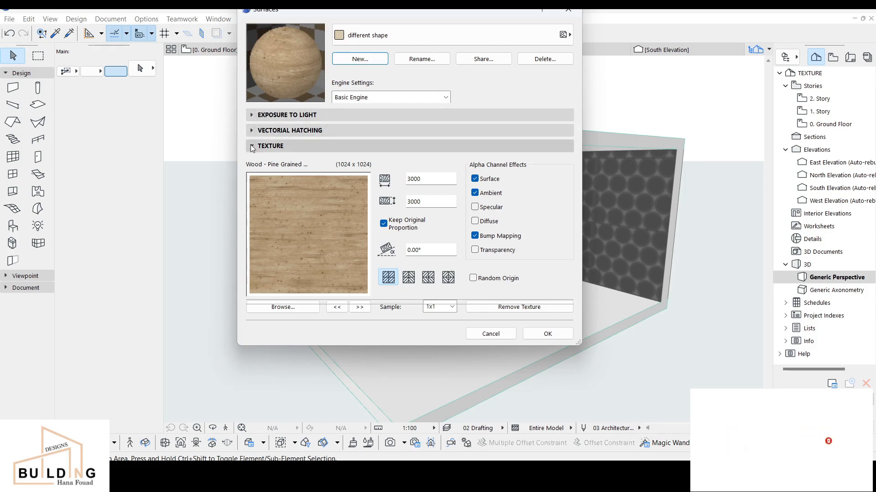
- Set the new surface's ambient reflection to about 81
left_click(252, 115)
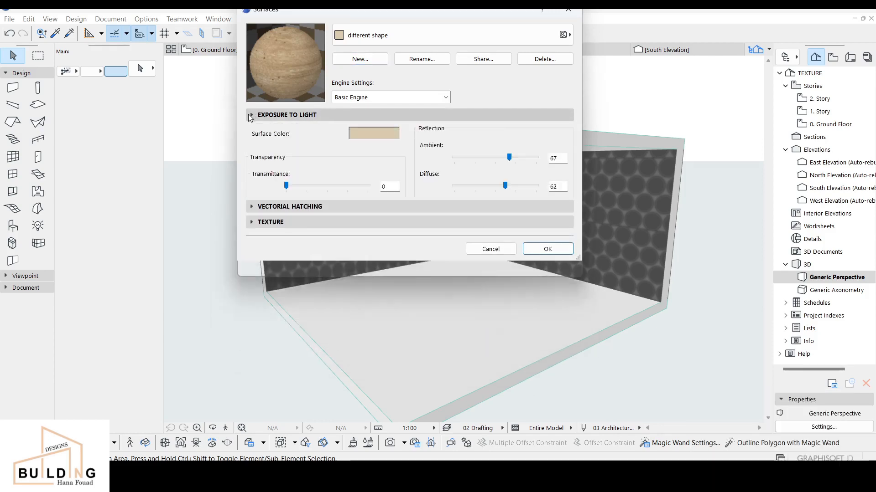
left_click_drag(516, 159, 523, 160)
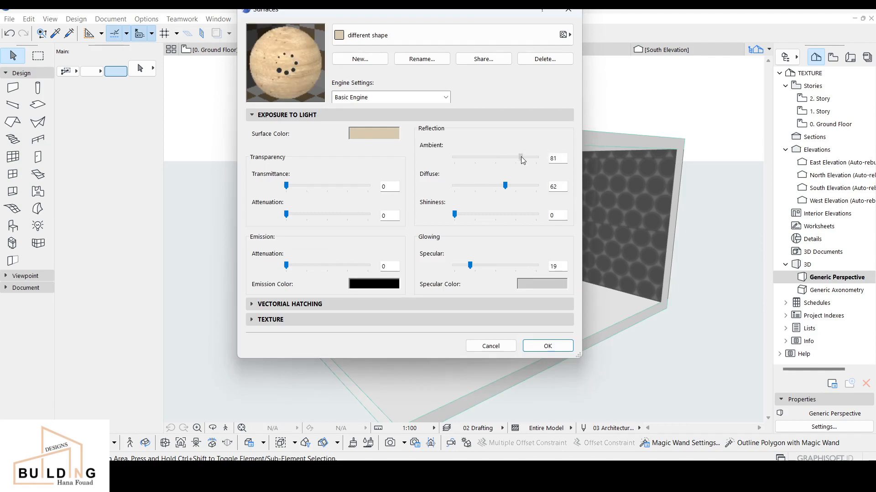
left_click(251, 117)
- Set the surface's vectorial hatching to the Double 1:8 fill
left_click(253, 131)
left_click(277, 150)
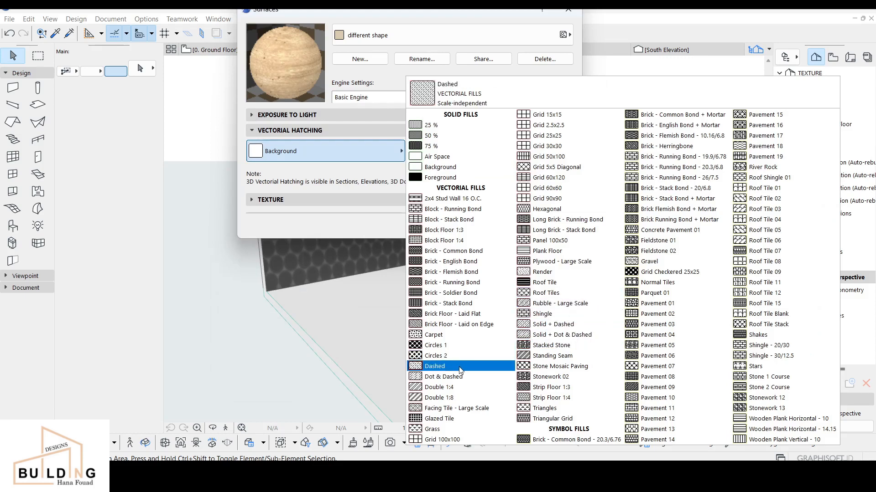
left_click(453, 399)
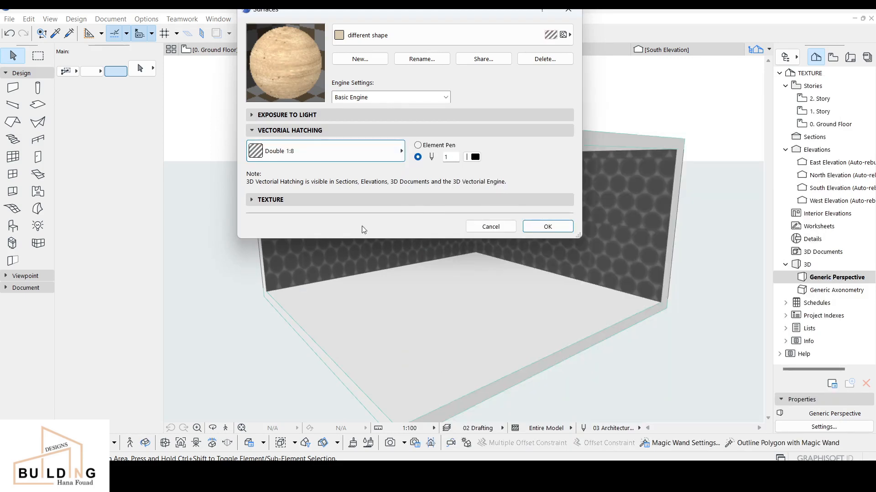
left_click(255, 130)
- Browse the image library for a replacement texture and open the Metal 24 texture folder
left_click(252, 146)
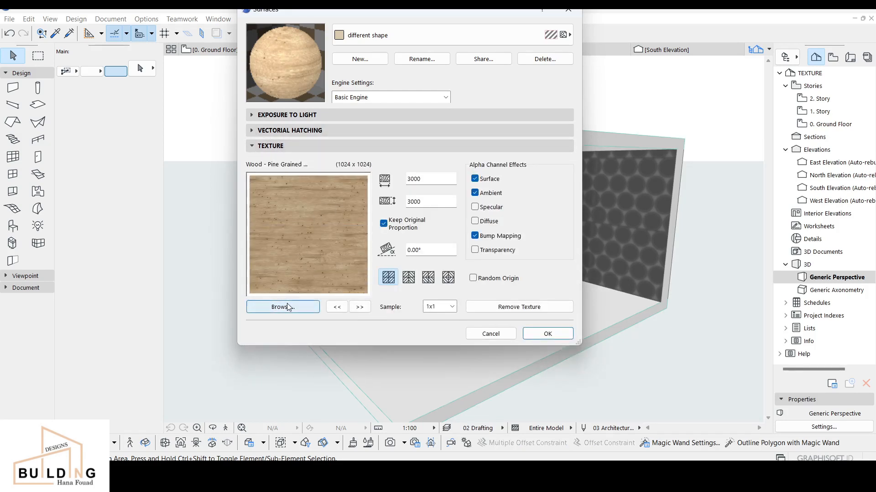
left_click(286, 306)
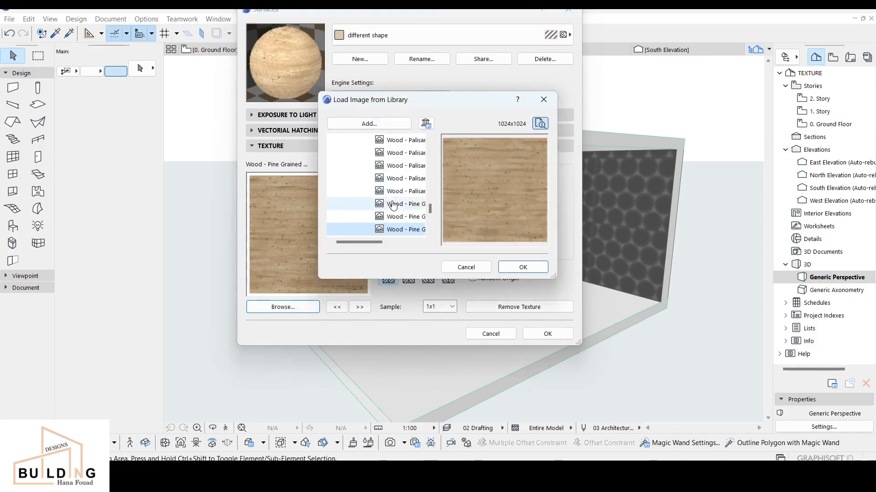
scroll(395, 201, "up", 3)
scroll(429, 201, "up", 3)
left_click_drag(430, 204, 430, 140)
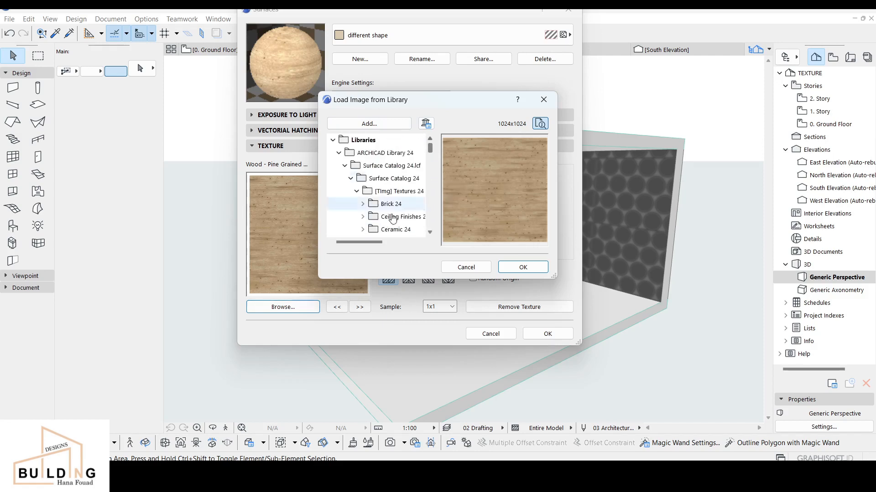
left_click(364, 230)
left_click(363, 204)
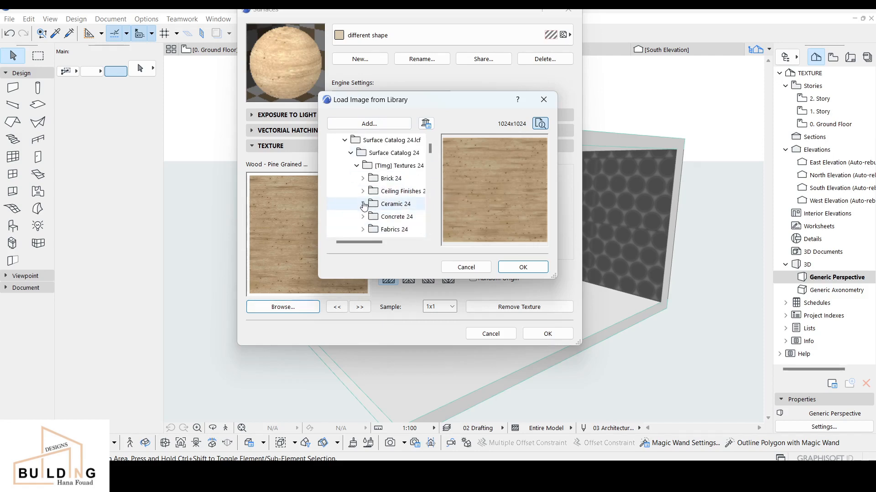
scroll(365, 217, "down", 3)
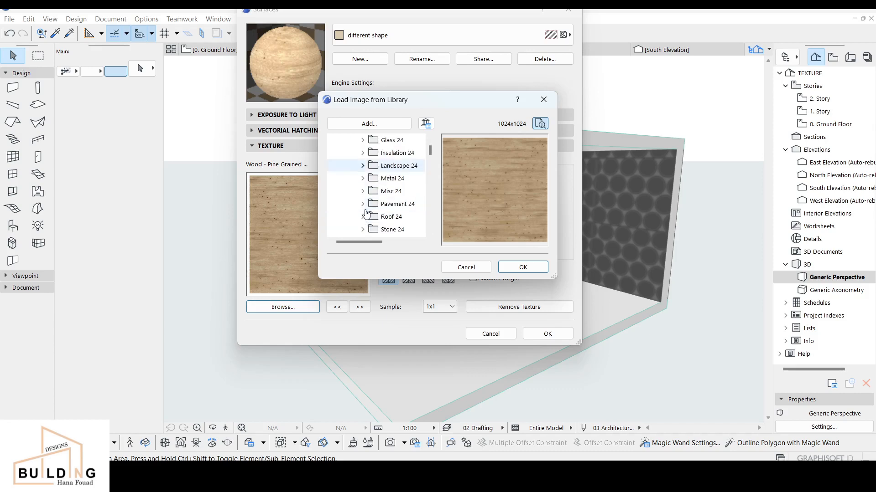
left_click(363, 182)
- Look through the metal images and load Metal - Grid 05 cb -opt as the surface's texture
left_click(392, 203)
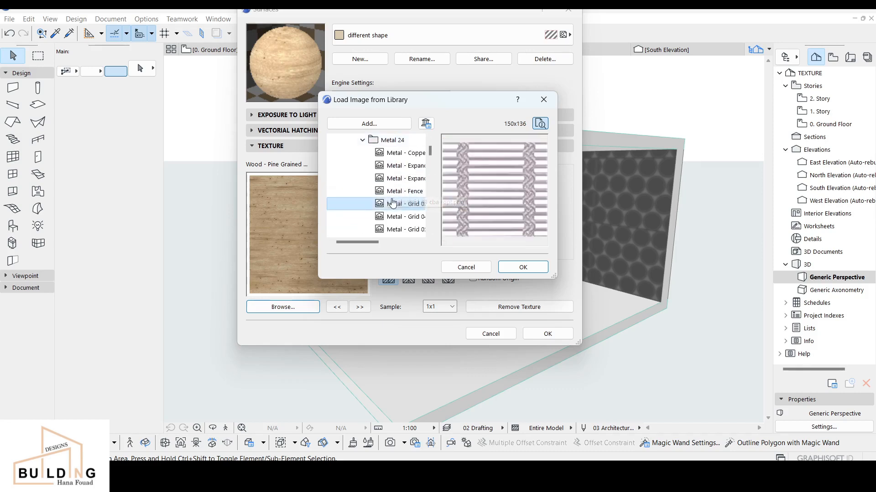
key("Down")
key("Down")
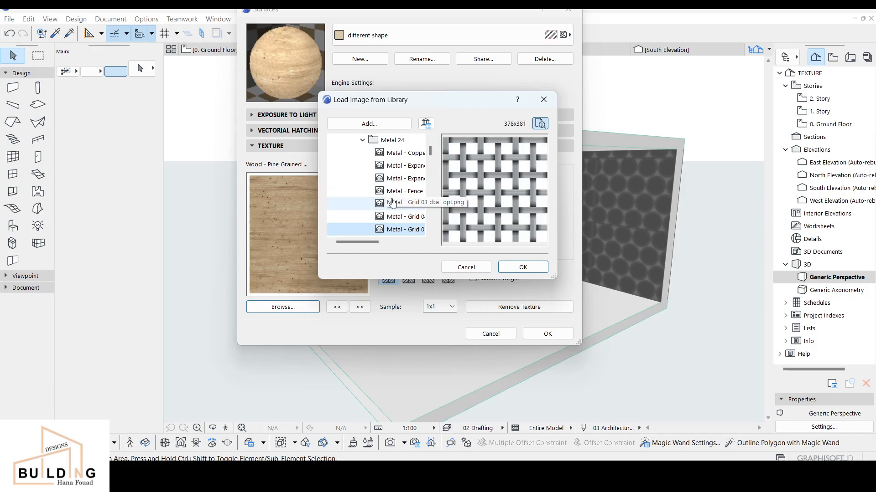
key("Down")
key("Down")
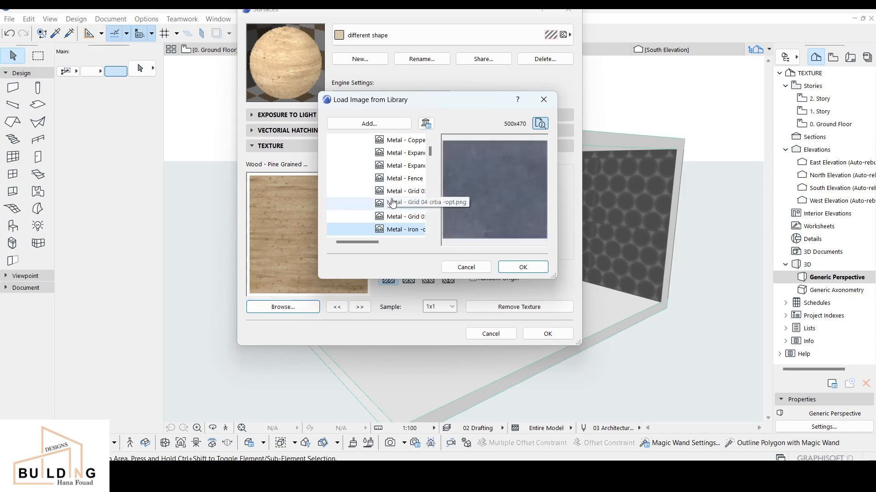
key("Down")
key("Down")
key("Down")
key("Down")
key("Down")
key("Down")
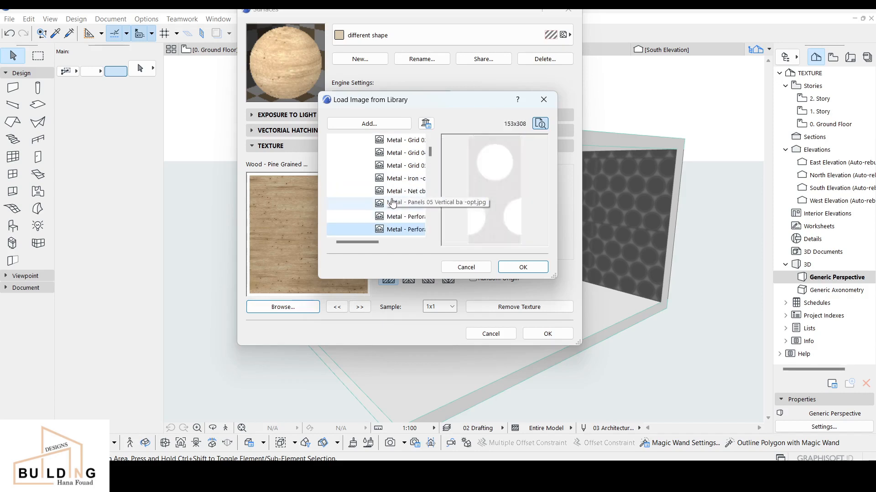
key("Down")
key("Down")
key("Down")
key("Down")
key("Down")
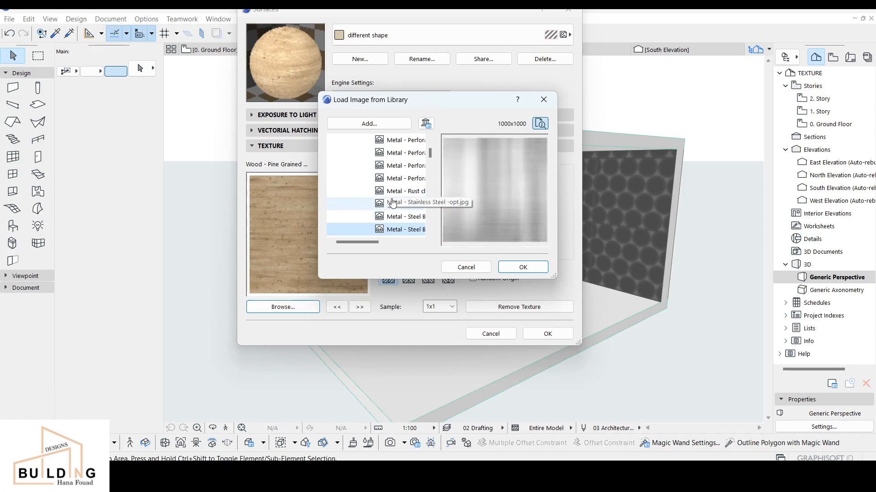
key("Down")
key("Down")
key("Down")
key("Down")
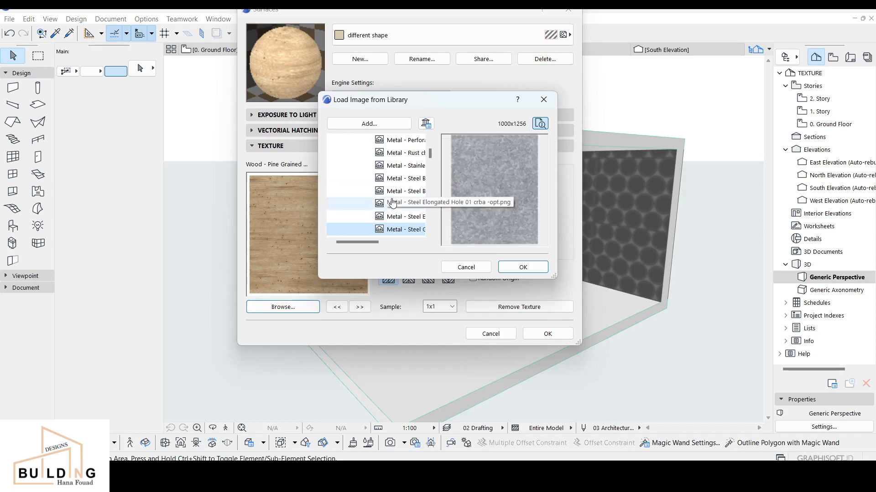
key("Up")
key("Up")
key("Up")
key("Up")
key("Up")
key("Up")
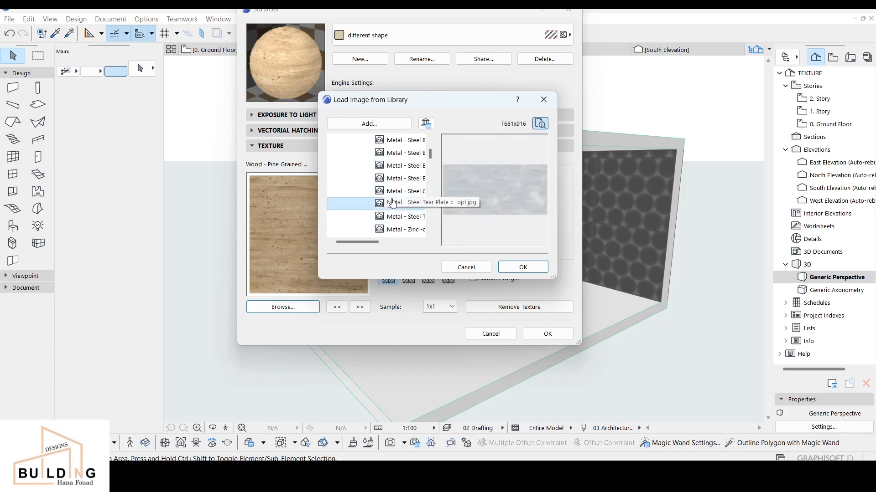
key("Up")
key("Up")
key("Up")
key("Up")
key("Up")
key("Up")
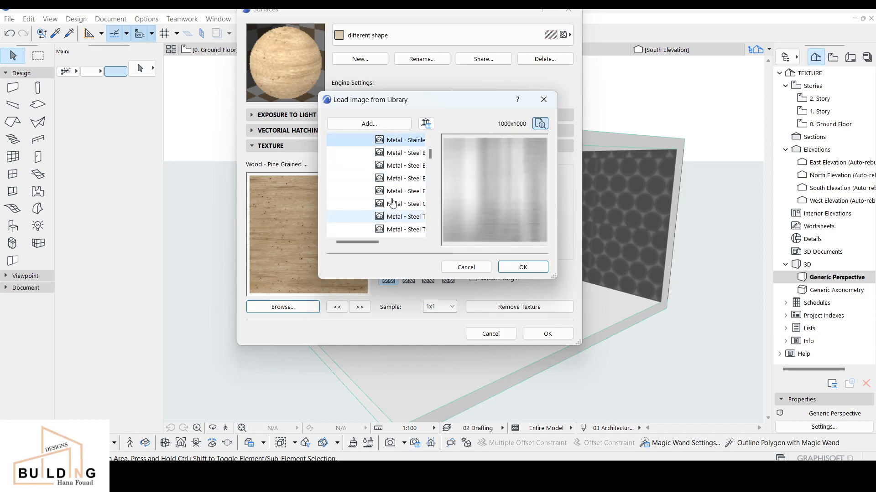
key("Up")
key("Up")
key("Up")
key("Up")
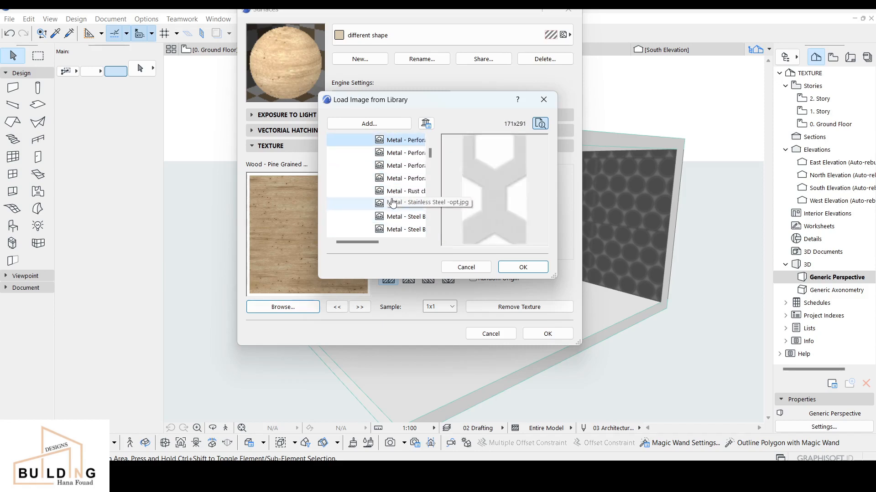
key("Up")
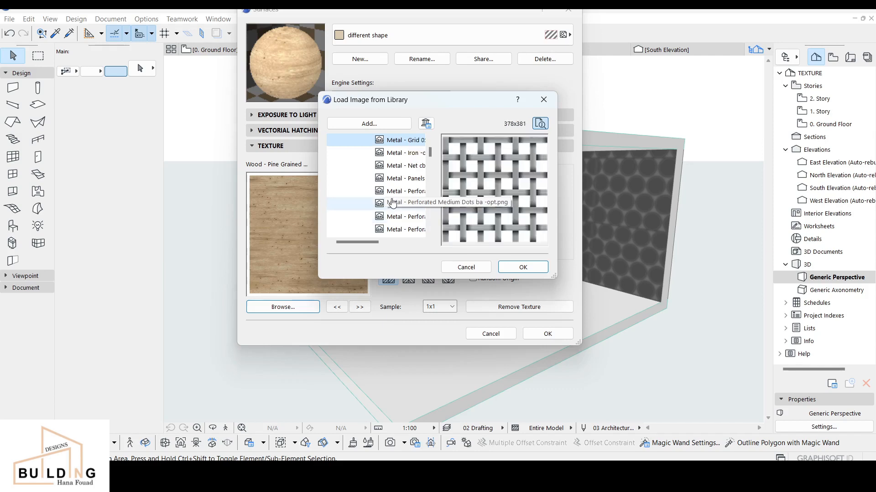
key("Return")
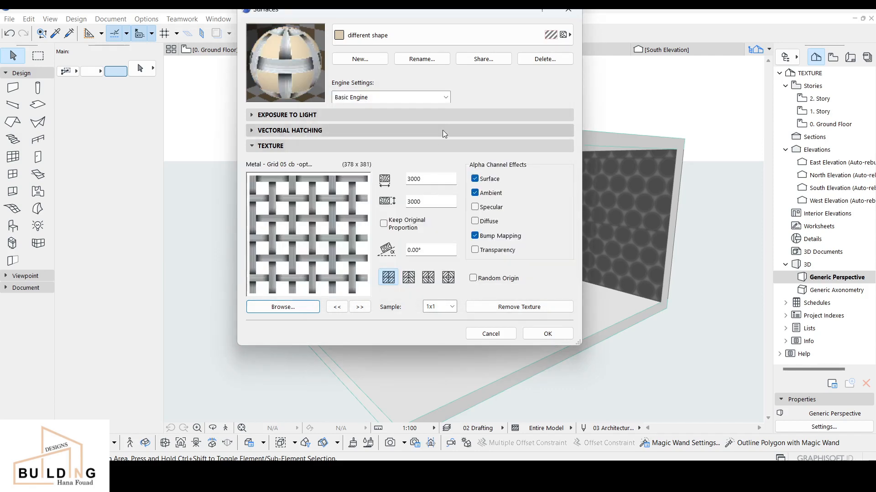
- Turn off bump mapping in the texture's alpha channel effects, leaving only Surface and Ambient enabled
left_click(475, 179)
left_click(475, 193)
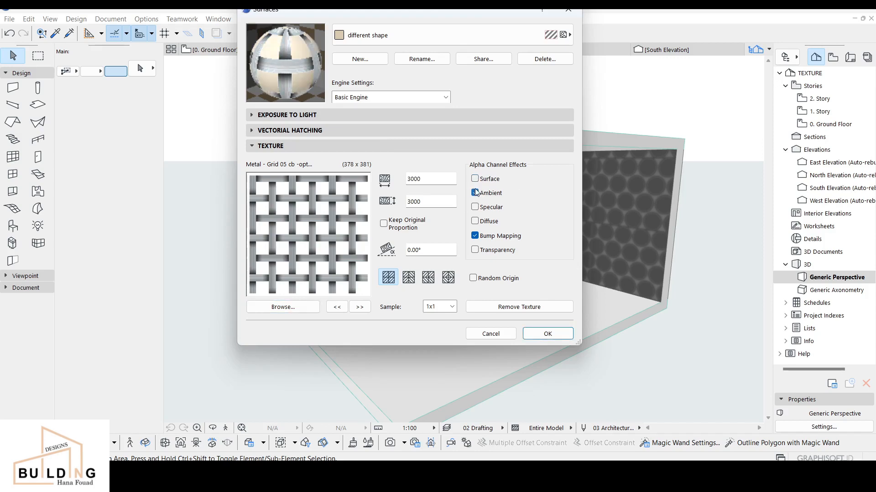
left_click(476, 179)
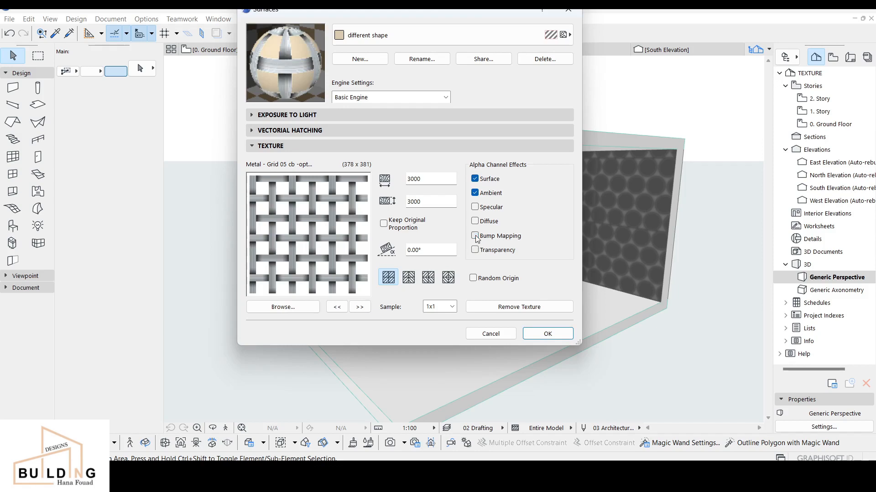
- Switch the surface's engine settings to CineRender by MAXON and update the CineRender settings from the Basic ones
left_click(377, 101)
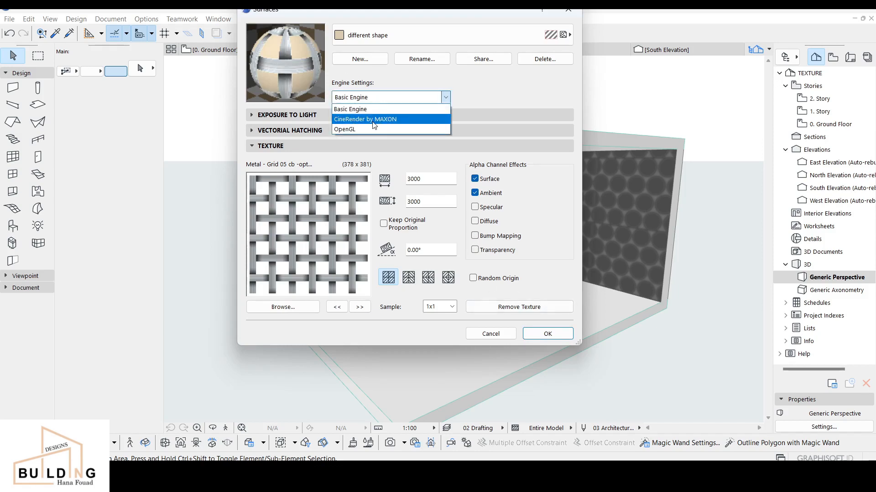
left_click(372, 121)
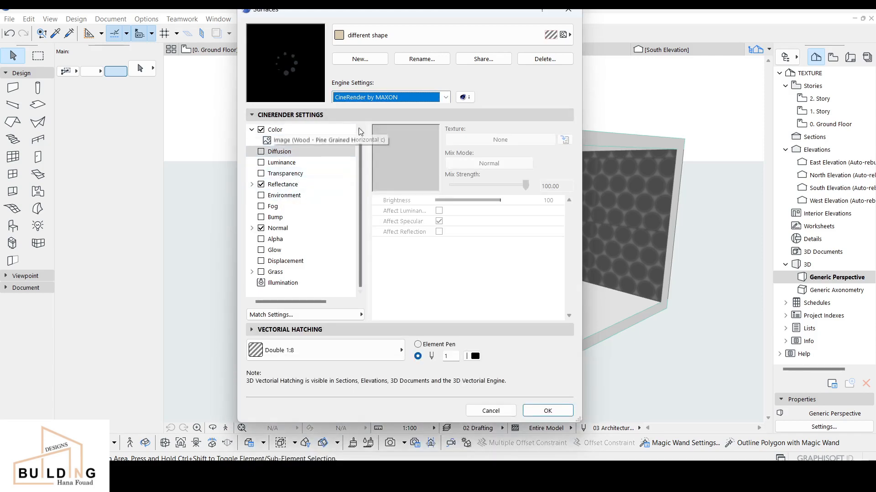
left_click(320, 315)
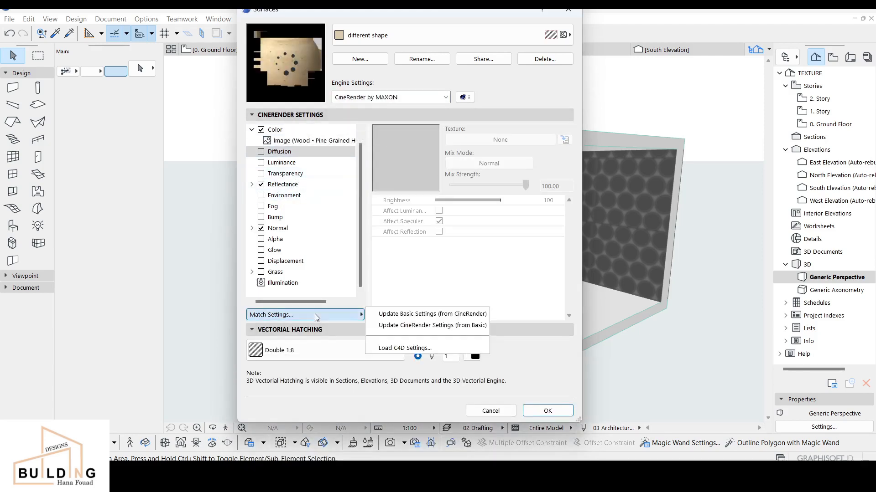
left_click(418, 327)
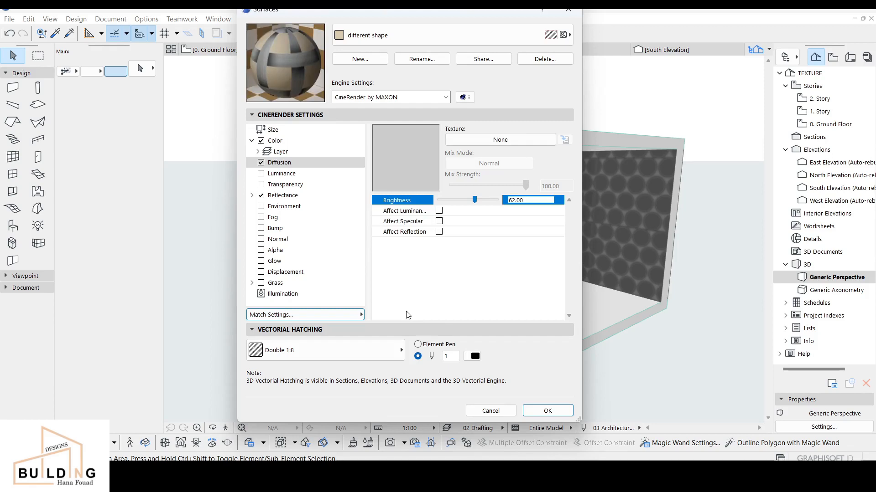
- Set the texture's angle to 60° in the CineRender size settings
left_click(273, 130)
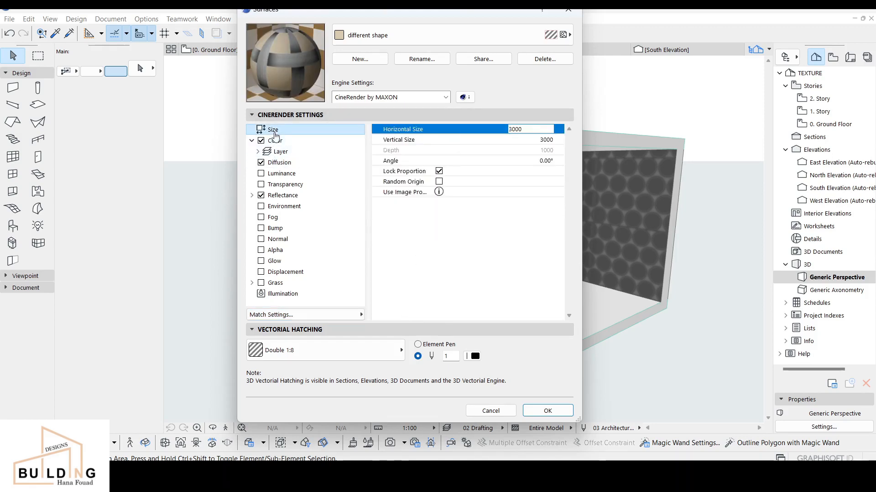
left_click(541, 161)
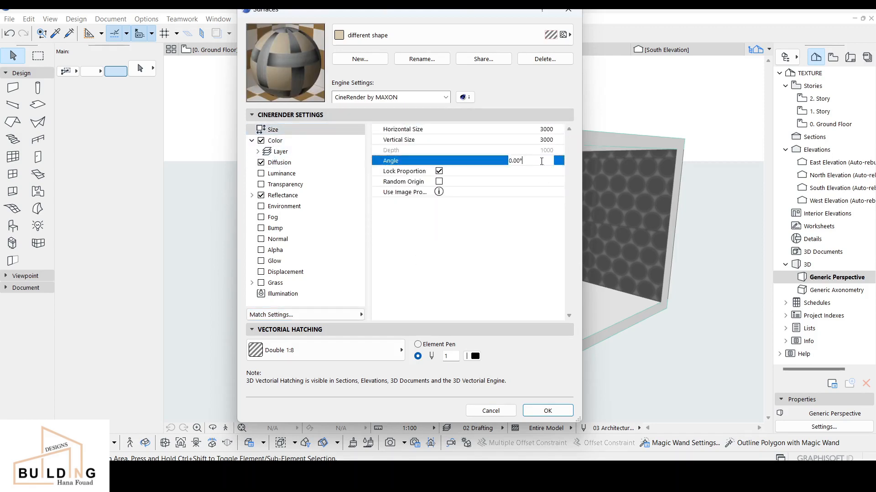
type("60")
key("Return")
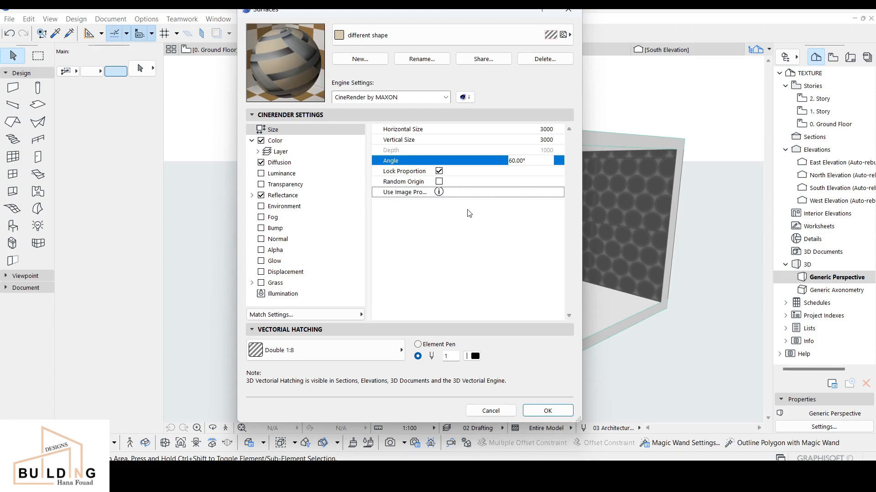
- Look through the Color channel and its layers, and try Color as the Diffusion channel's texture
left_click(310, 144)
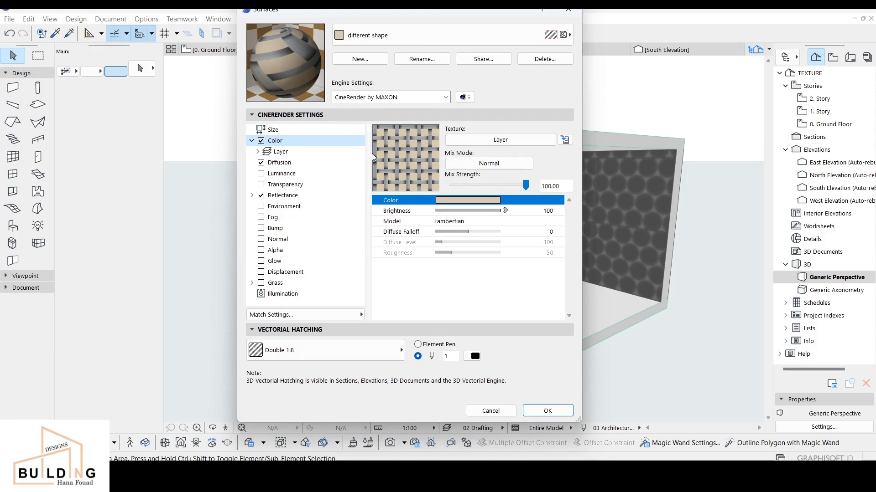
left_click(337, 154)
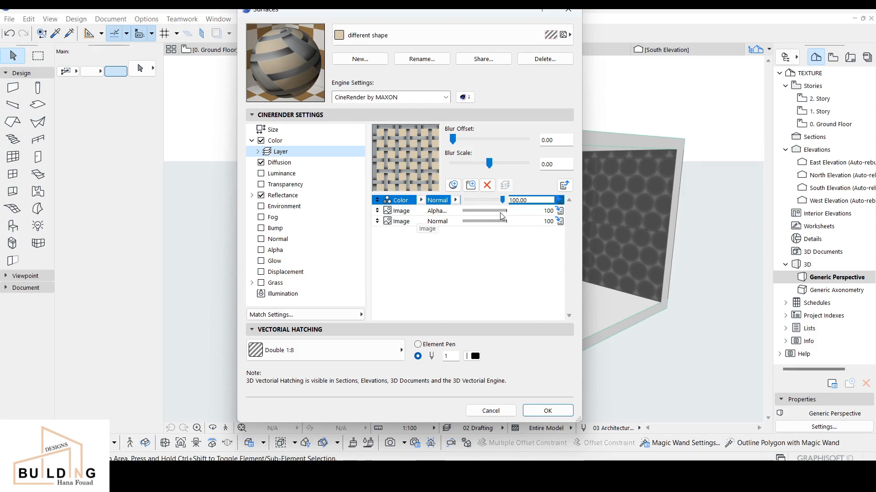
left_click(297, 163)
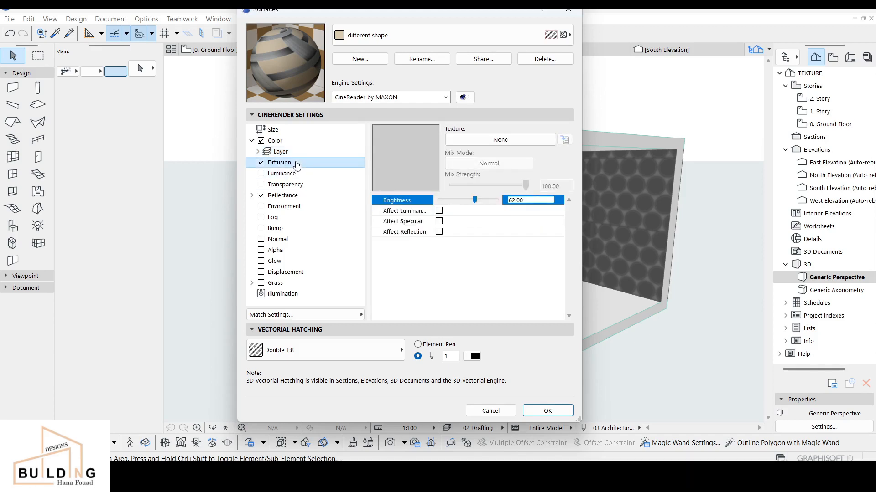
left_click(533, 143)
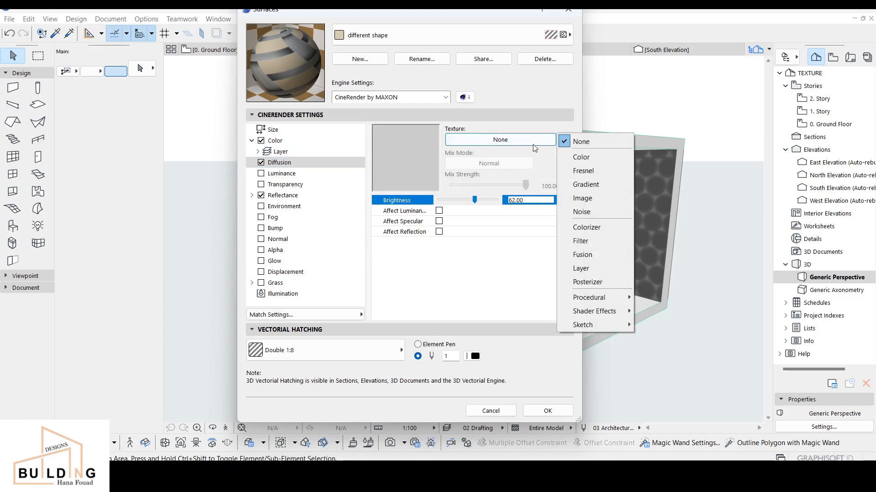
left_click(606, 158)
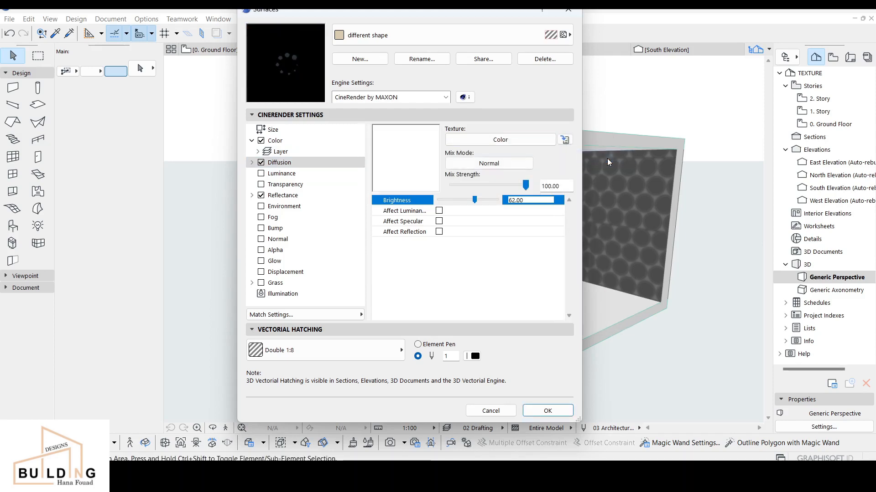
- Set the Diffusion channel's texture type to Image and browse the library's texture folders
left_click(534, 145)
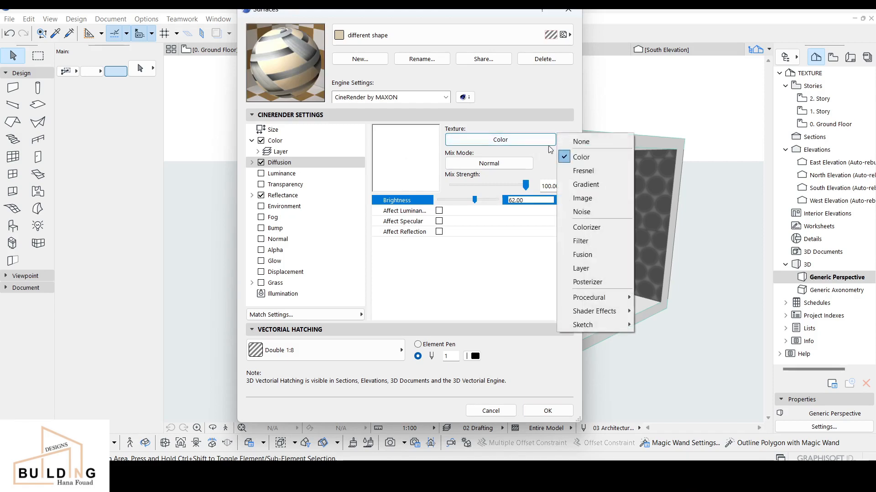
left_click(603, 199)
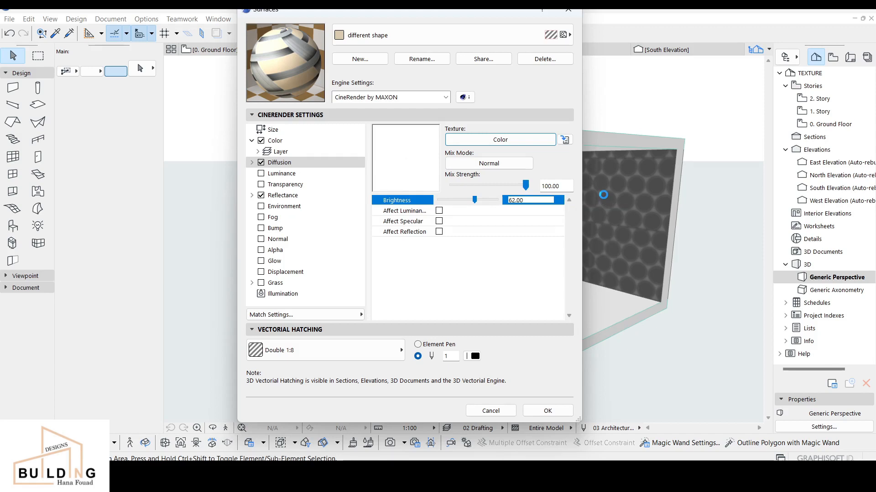
double_click(349, 153)
double_click(353, 179)
left_click(352, 191)
double_click(352, 191)
double_click(357, 201)
scroll(365, 209, "down", 2)
scroll(365, 208, "down", 2)
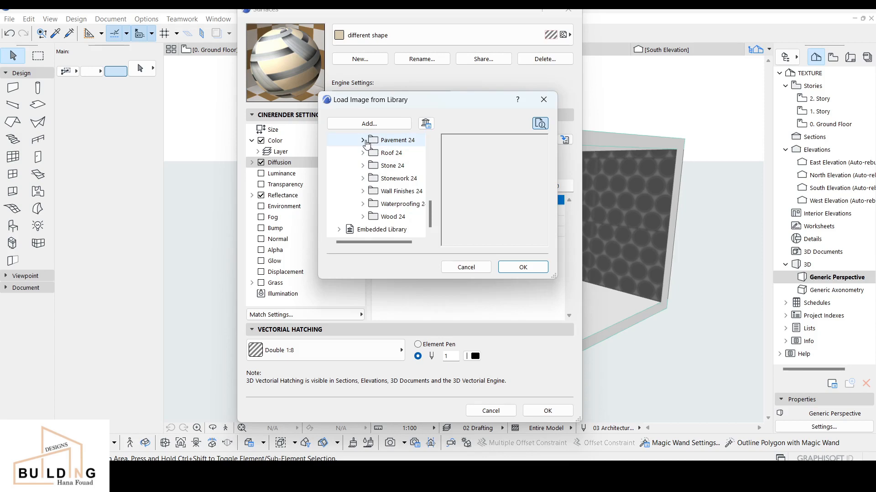
- Find the Metal 24 folder and load Metal - Grid 05 cb -opt as the Diffusion channel's image
left_click(364, 141)
scroll(367, 155, "up", 6)
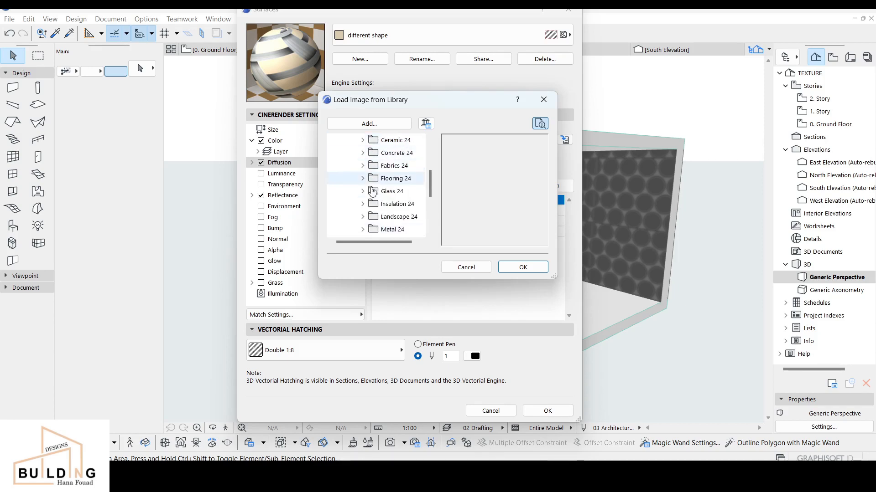
scroll(369, 193, "down", 3)
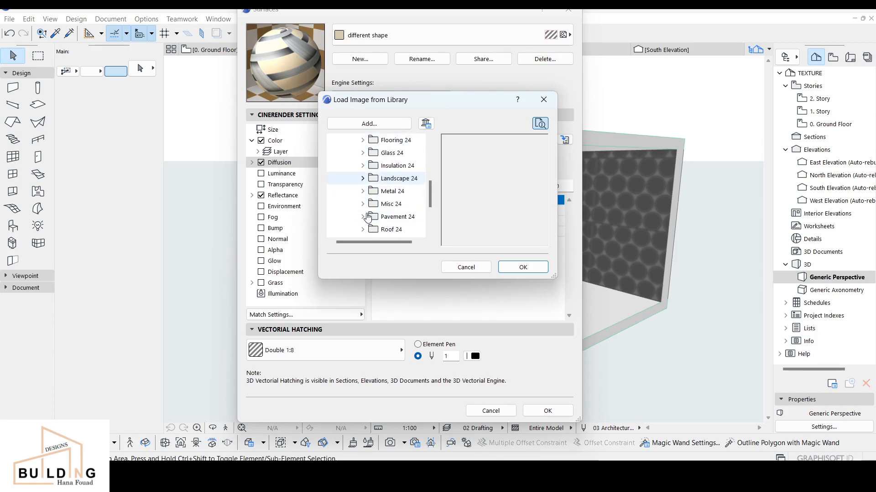
left_click(364, 191)
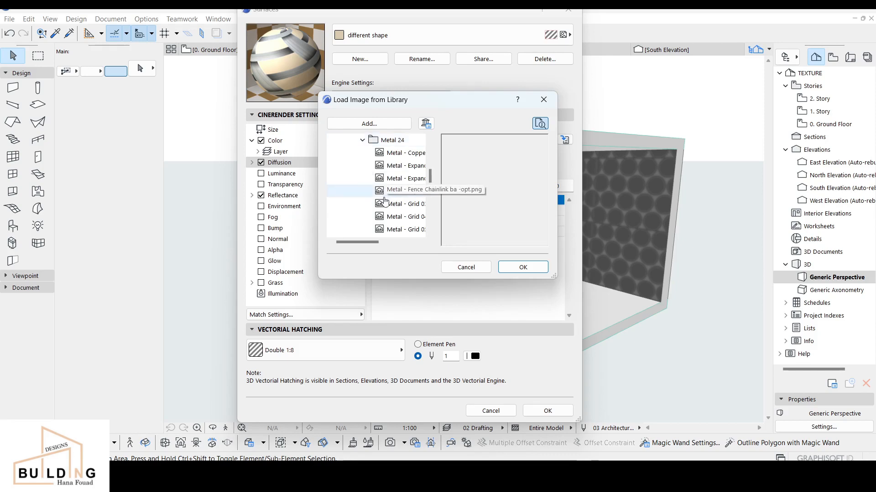
scroll(383, 191, "down", 1)
left_click(385, 191)
left_click(522, 267)
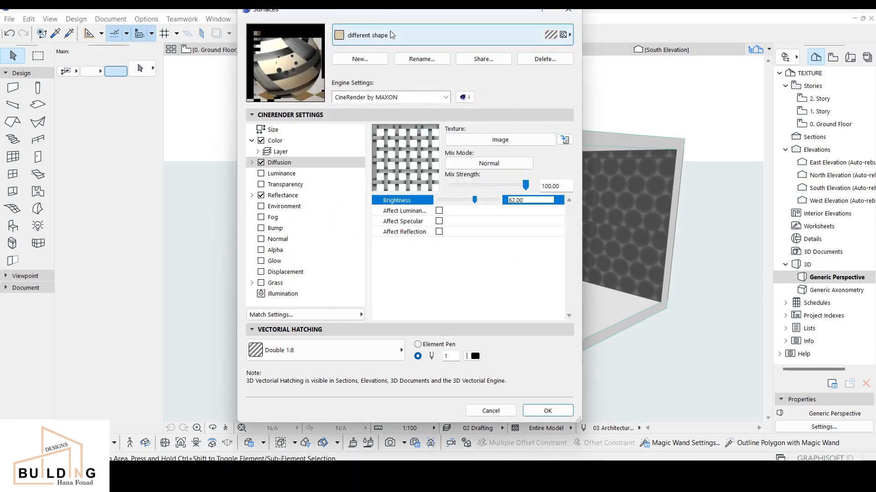
- Set the exposure of the Diffusion channel's grid image to 1.00
left_click(252, 162)
left_click(274, 173)
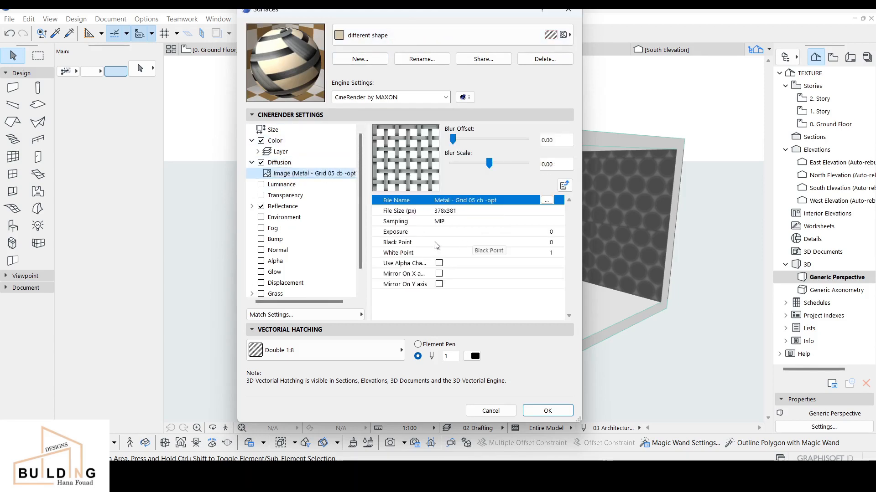
left_click(556, 232)
left_click_drag(514, 231, 509, 233)
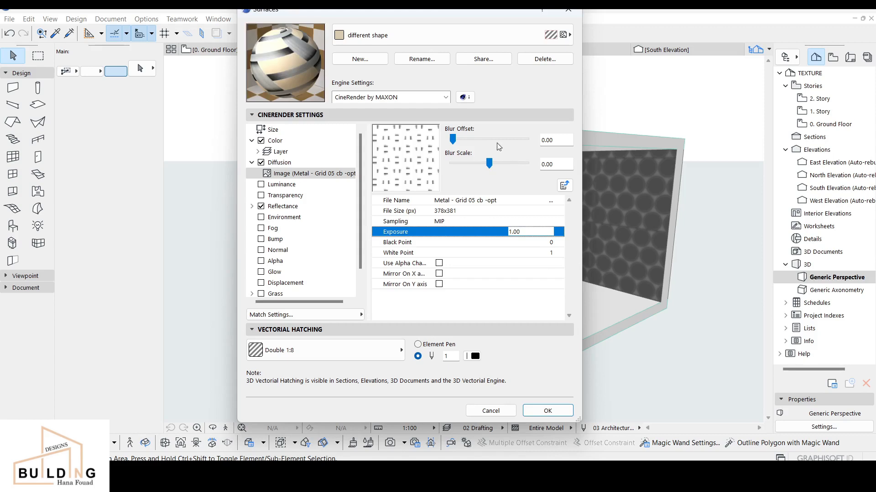
- Review the size settings and the Color channel's layer contents, and accept the surface's settings
left_click(273, 130)
left_click(258, 152)
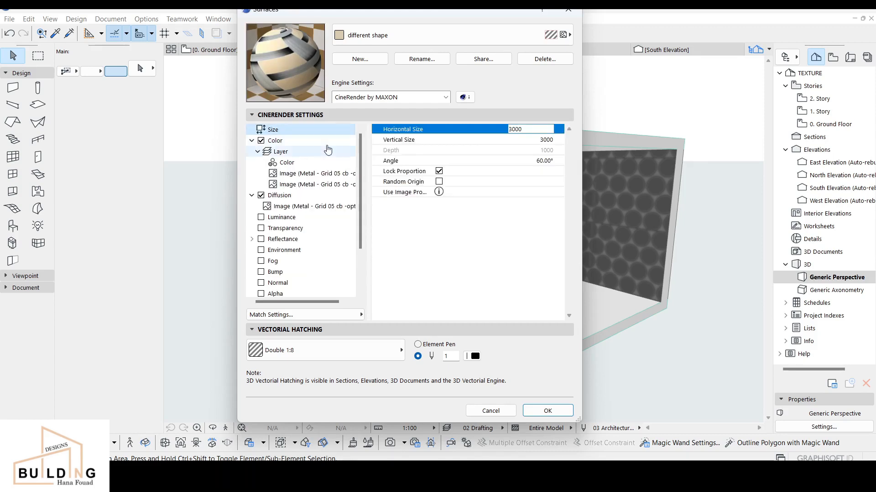
left_click(562, 413)
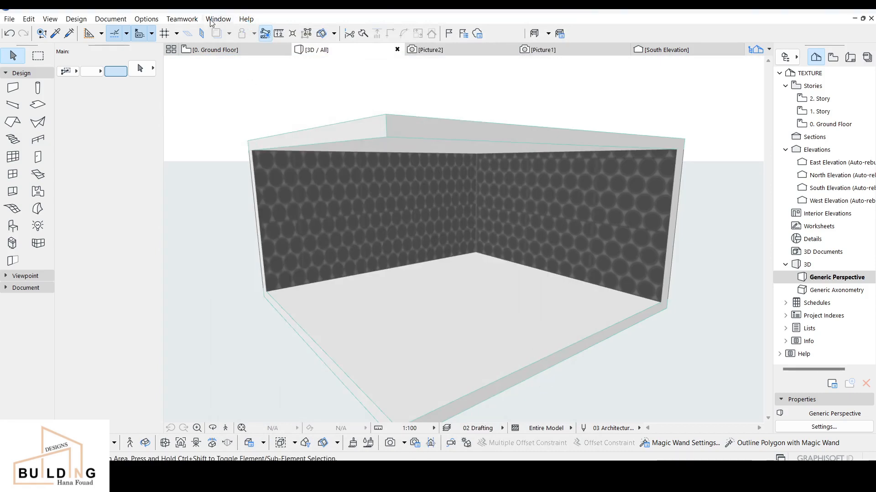
- Apply the "different shape" surface to the room's floor with the Surface Painter and close the painter
left_click(217, 19)
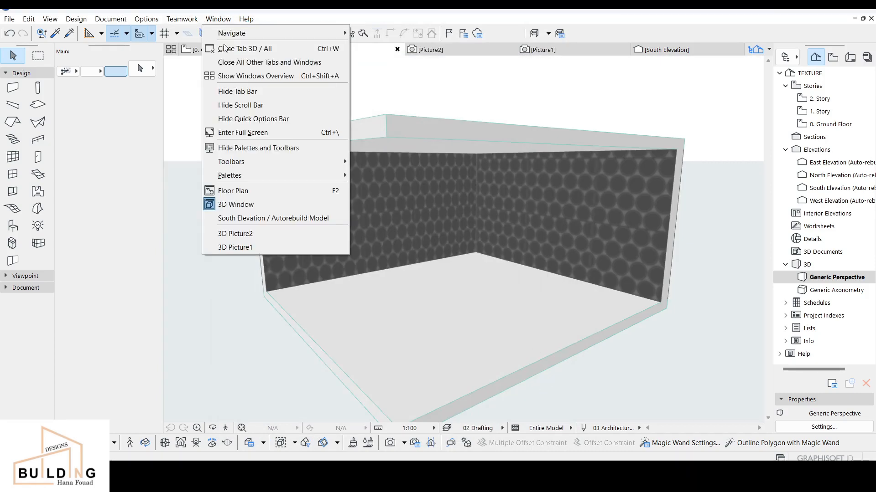
mouse_move(298, 178)
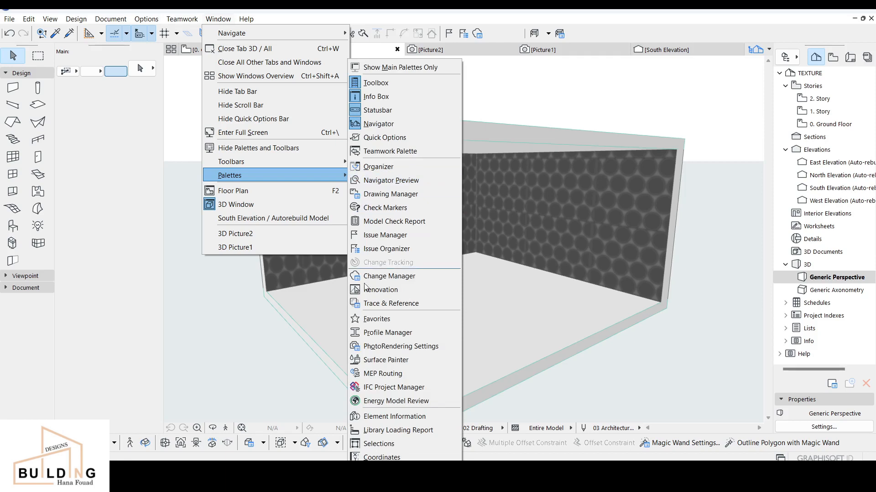
left_click(387, 360)
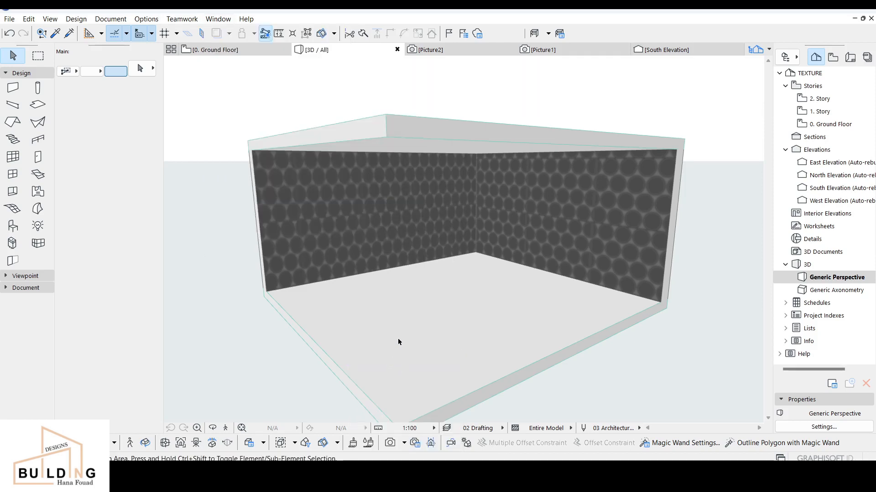
scroll(288, 290, "down", 1)
left_click(231, 360)
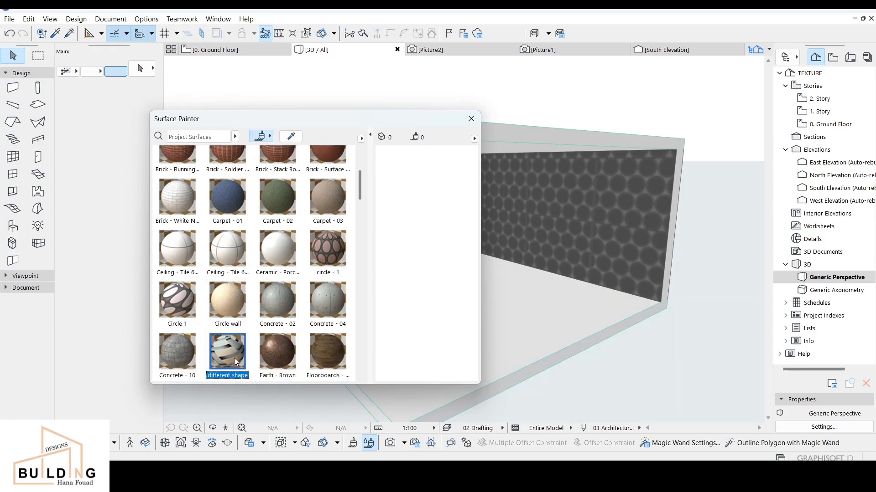
left_click(520, 336)
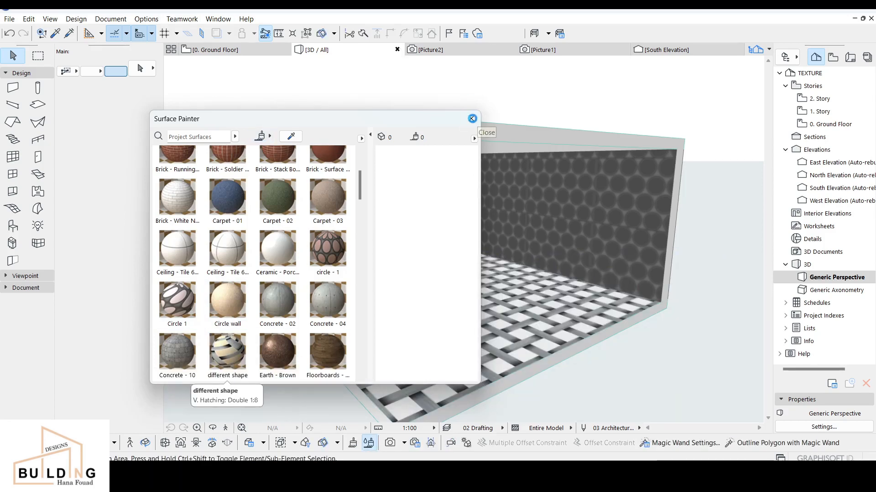
left_click(472, 119)
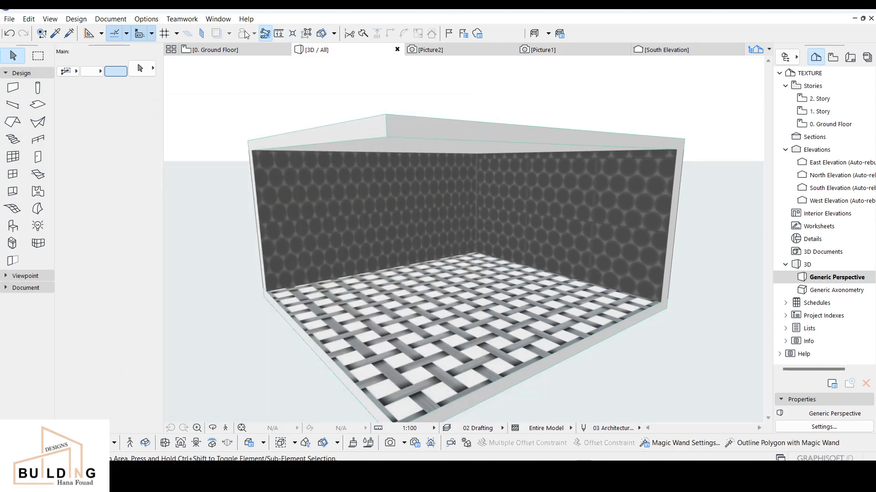
- Render the room's perspective view to check the new floor pattern, and return to the 3D view
left_click(218, 19)
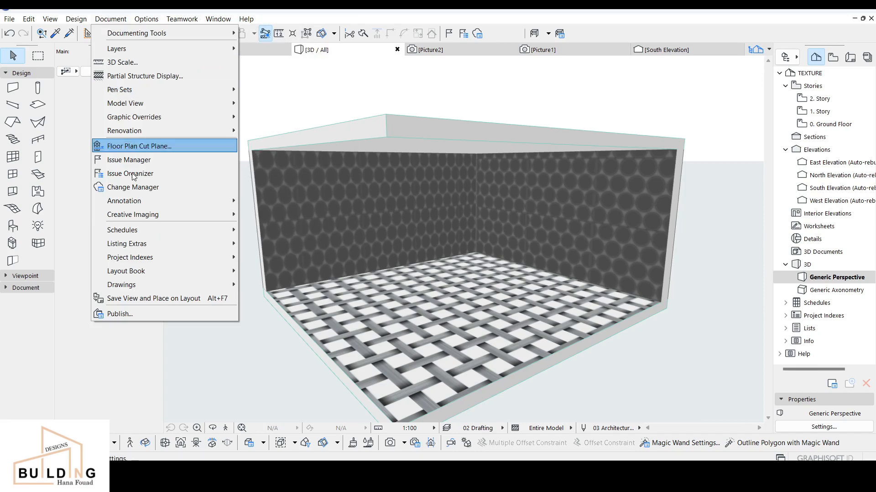
mouse_move(152, 214)
left_click(272, 215)
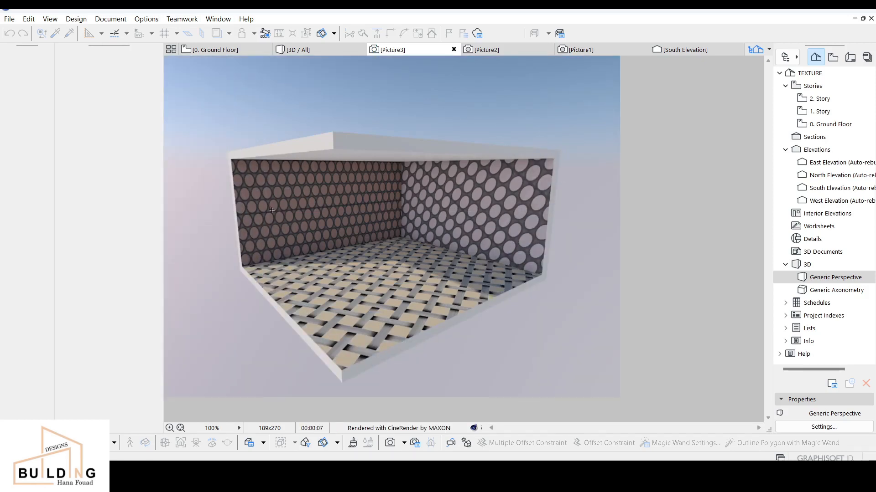
left_click(227, 50)
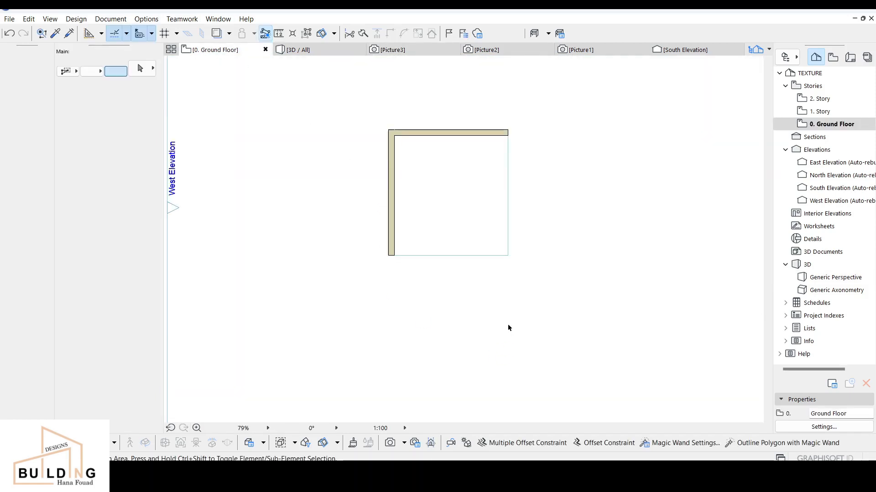
left_click(331, 56)
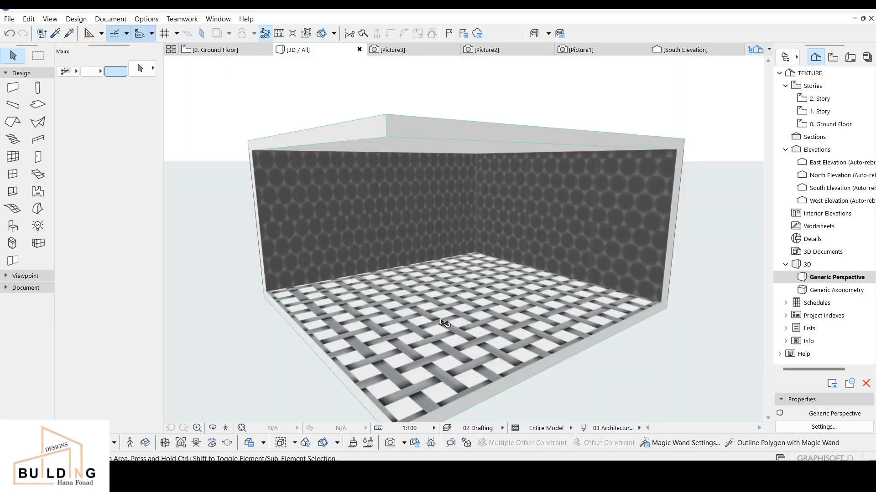
- Open the surface settings and set the texture angle of the "different shape" surface to 40°
left_click(139, 20)
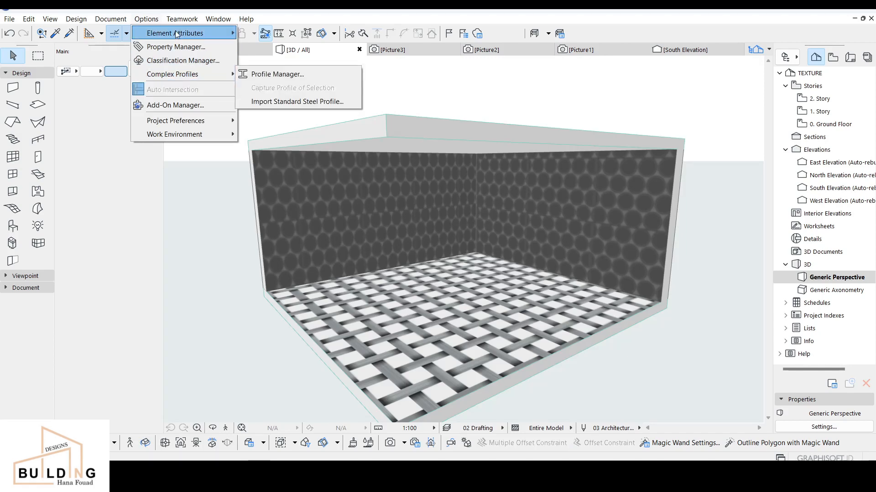
mouse_move(191, 33)
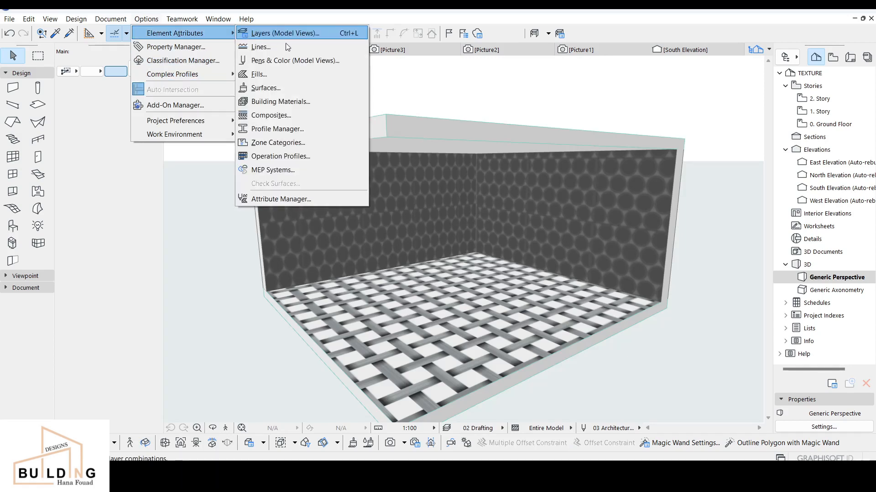
left_click(286, 85)
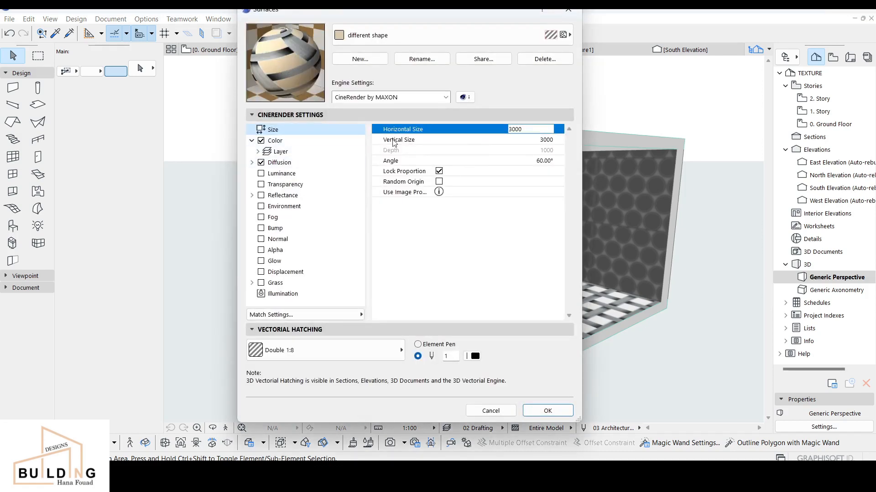
left_click(541, 163)
left_click(539, 164)
left_click_drag(512, 158, 510, 157)
type("4")
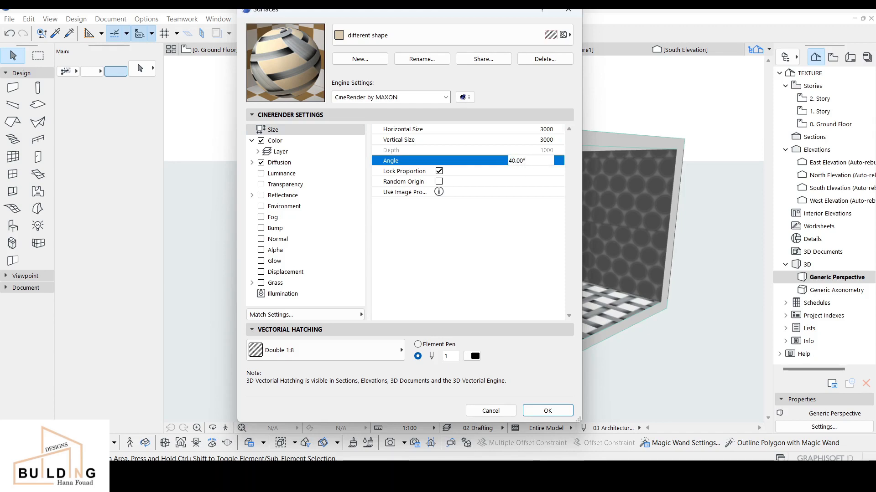
left_click(519, 256)
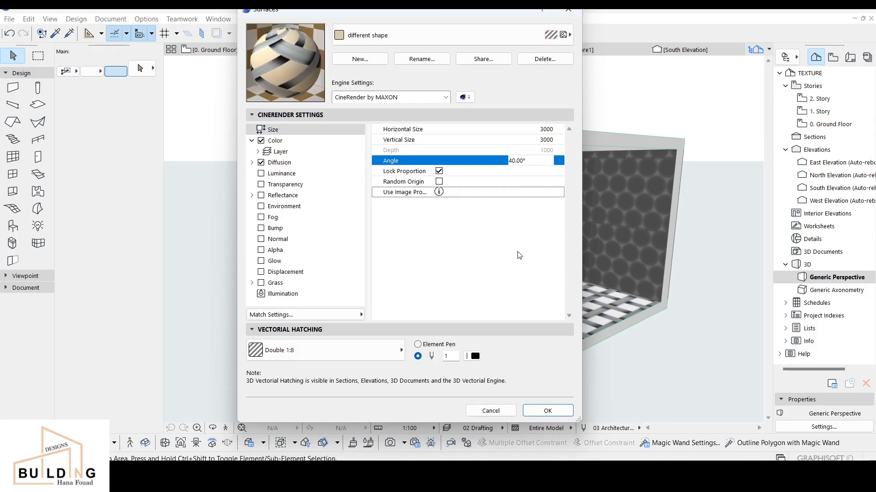
- Check the Color channel's layer contents and set the surface's horizontal size to 4000 mm with proportions locked
left_click(282, 152)
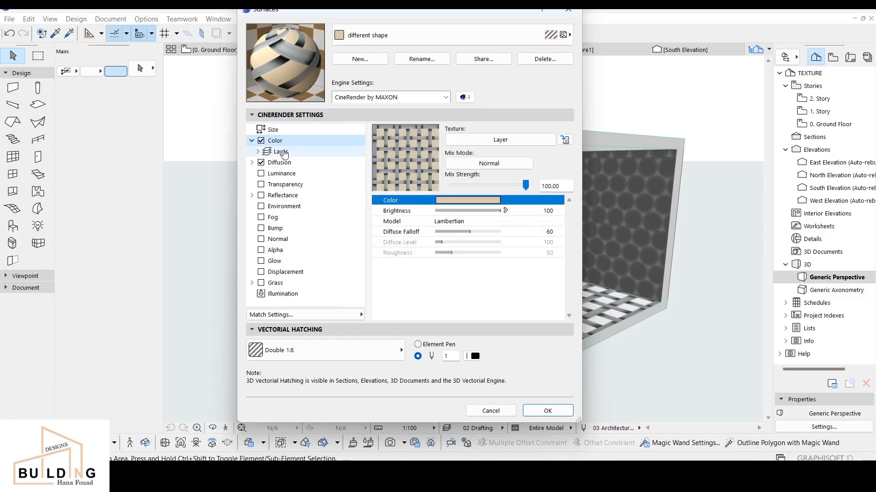
left_click(282, 152)
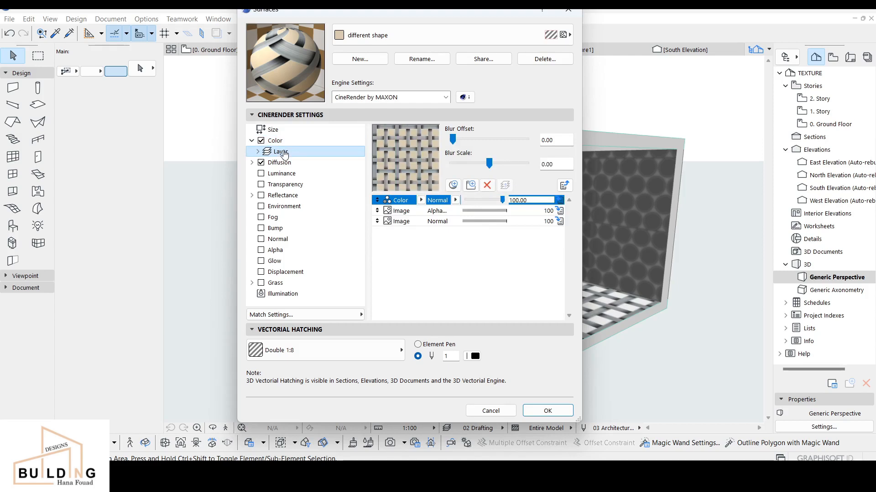
left_click(283, 131)
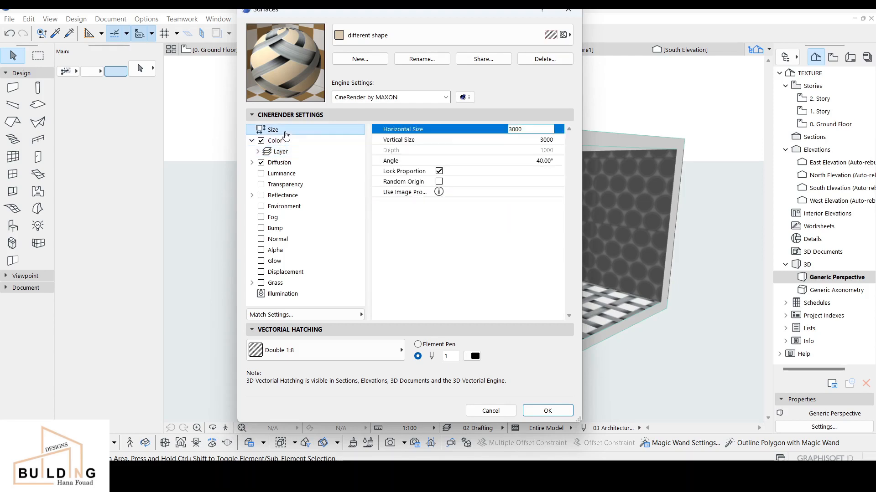
left_click(515, 130)
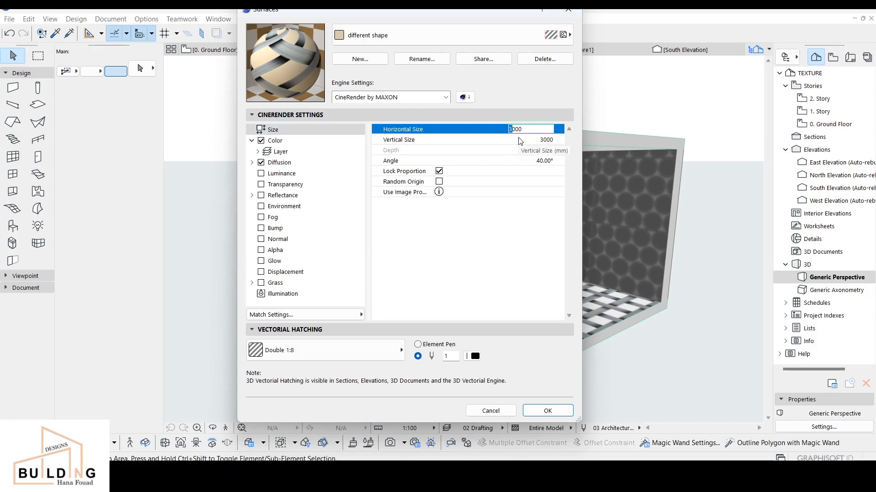
type("4")
left_click(541, 139)
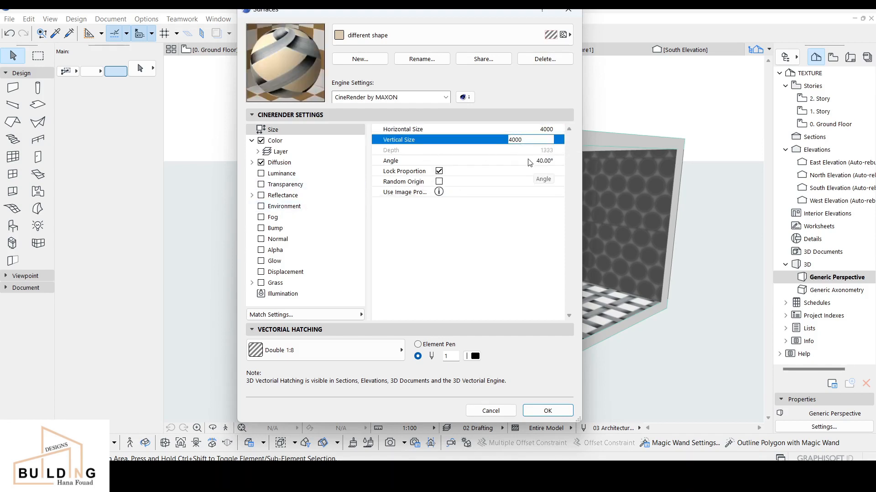
- Update the surface's basic settings from CineRender and switch the engine settings to Basic Engine
left_click(251, 163)
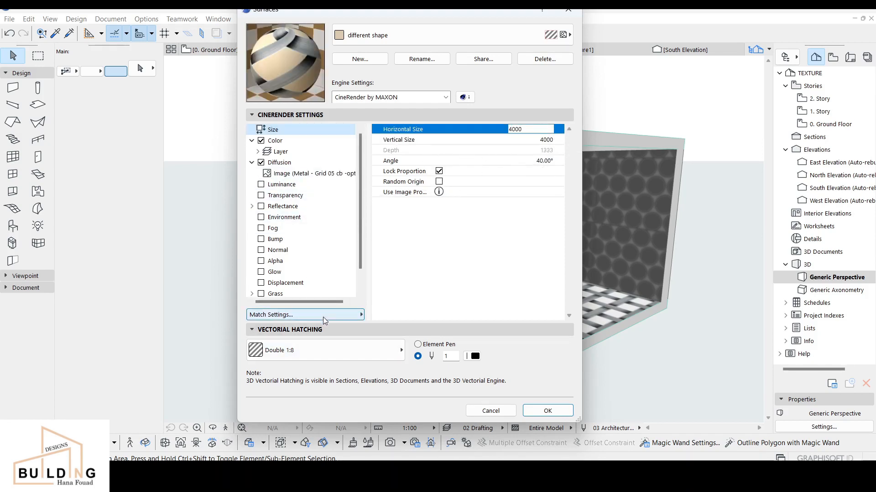
left_click(323, 316)
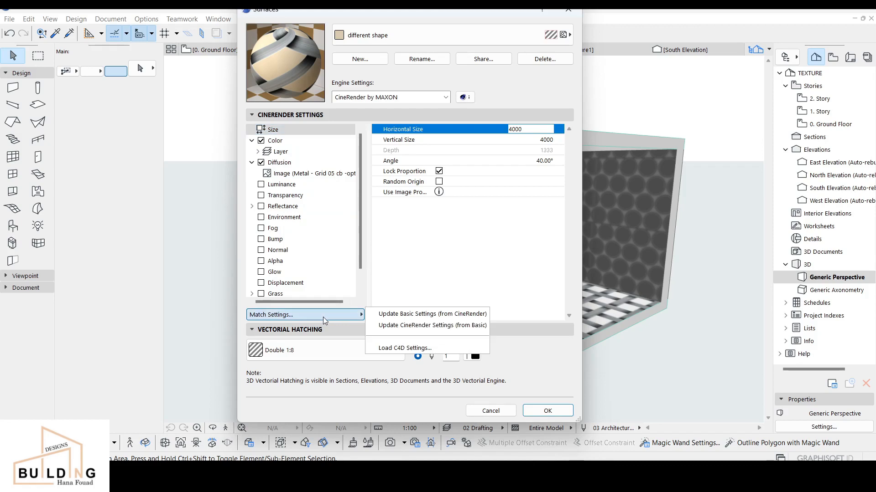
left_click(438, 318)
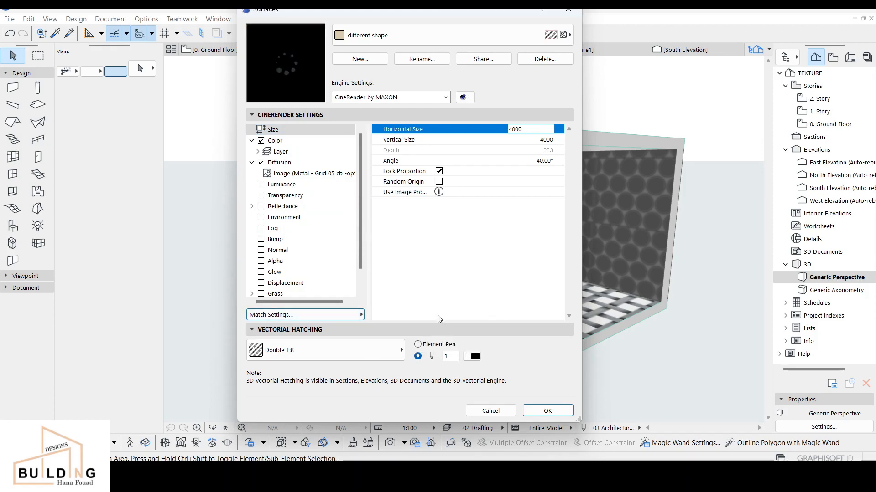
left_click(411, 98)
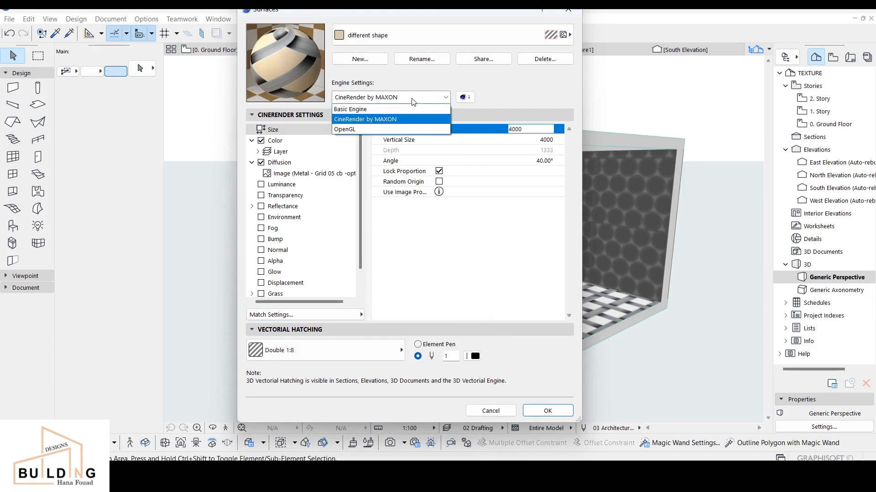
left_click(404, 109)
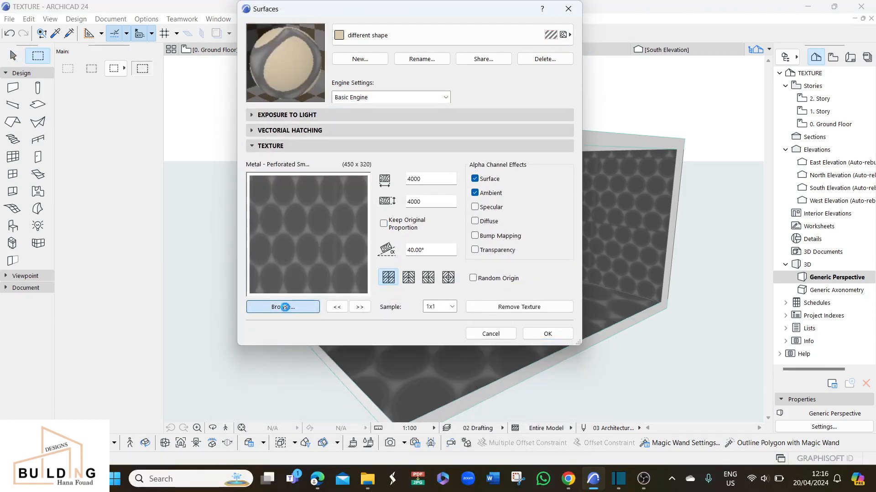
- Replace the Basic Engine texture with the Metal - Grid 05 library image and accept the surface's settings
left_click(285, 307)
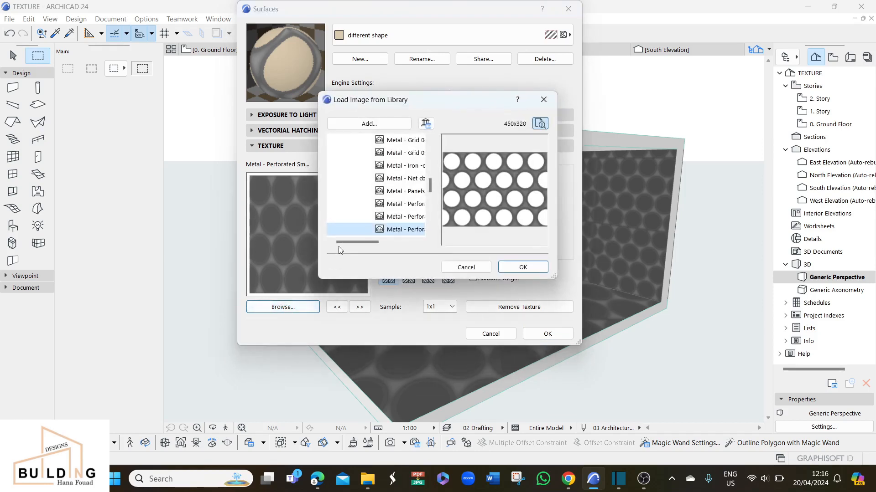
left_click(400, 179)
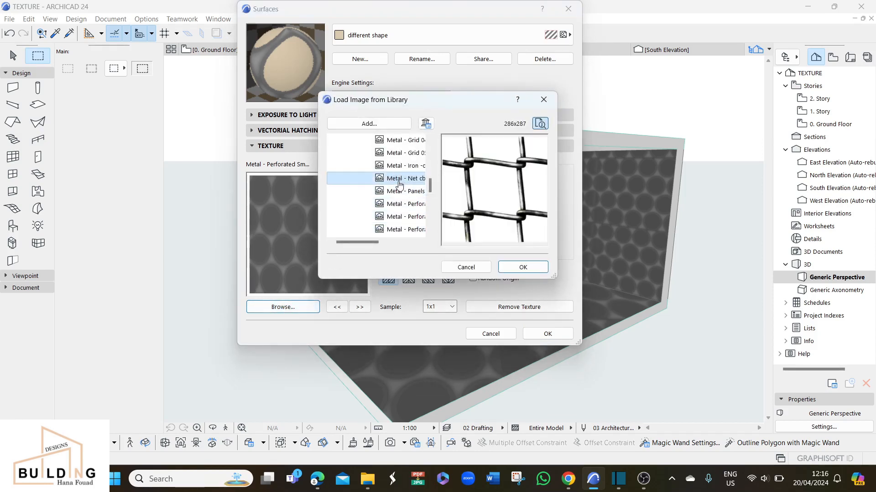
left_click(402, 165)
left_click(403, 152)
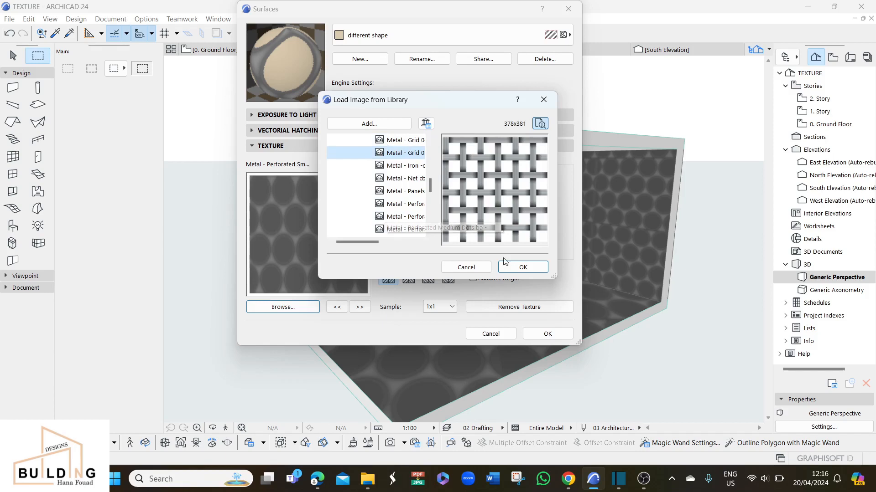
left_click(523, 267)
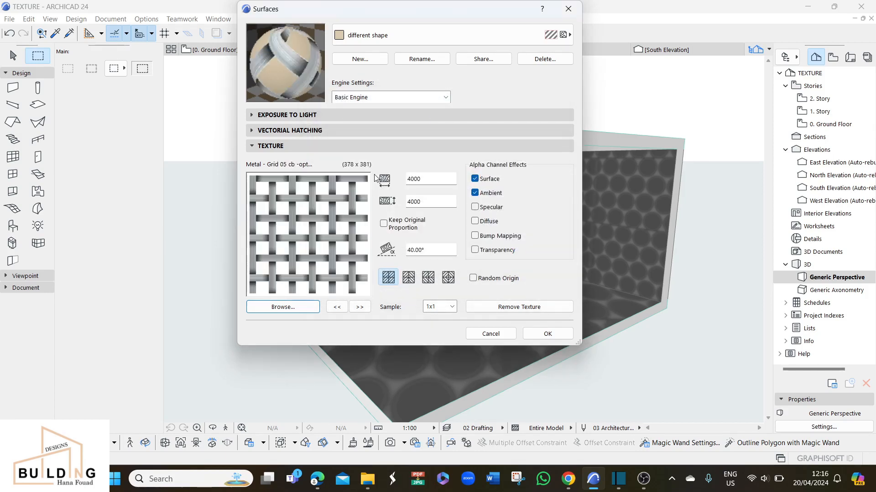
left_click(548, 334)
- Render the room's perspective view with PhotoRender Projection and compare the floor pattern with the previous render, Picture3
left_click(113, 21)
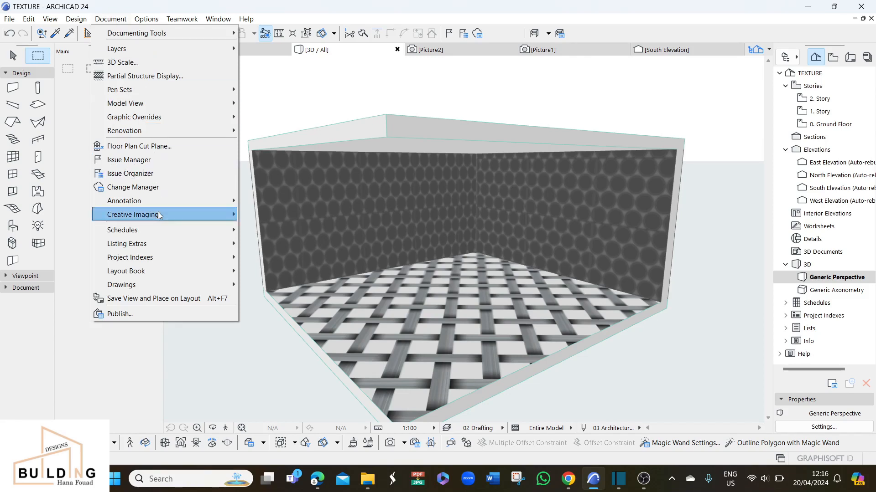
mouse_move(182, 214)
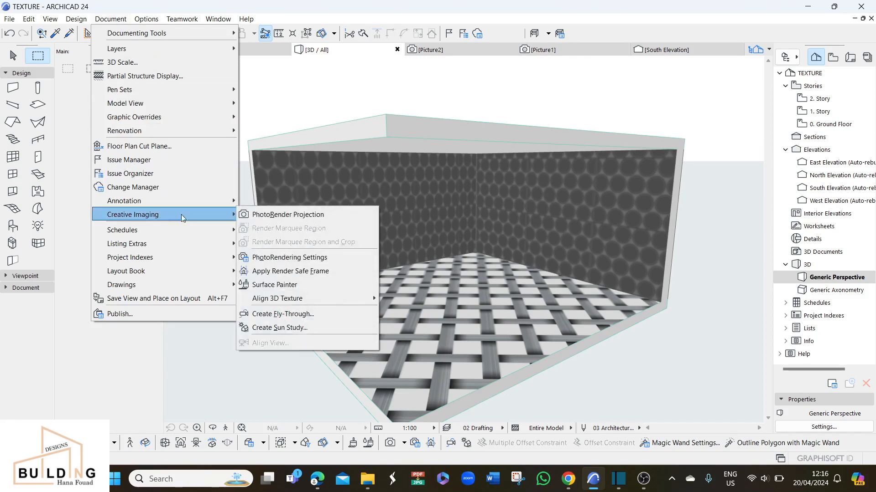
left_click(286, 215)
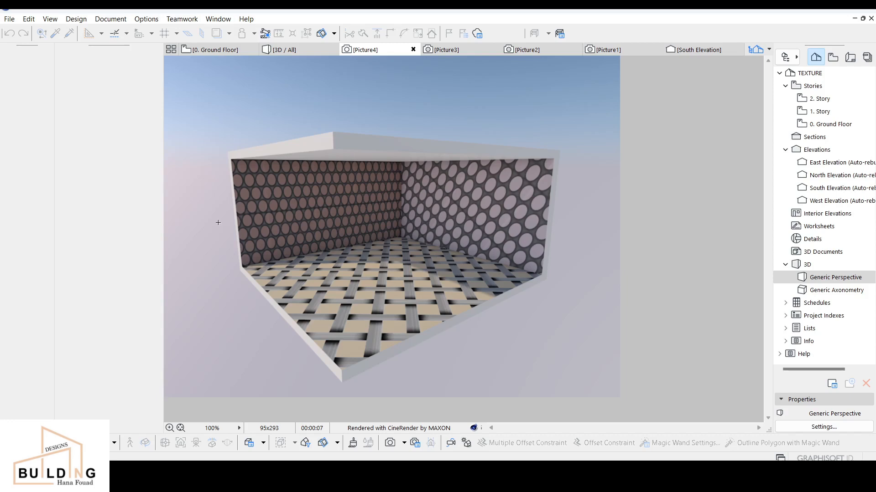
left_click(461, 48)
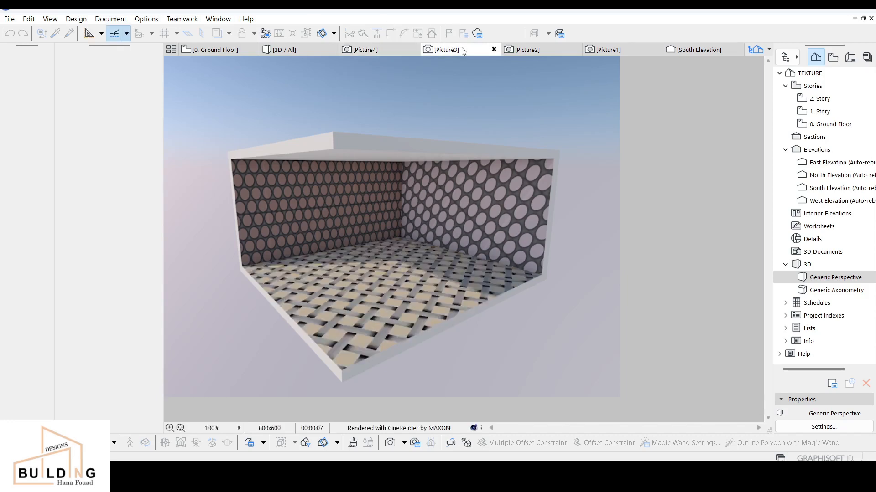
left_click(383, 51)
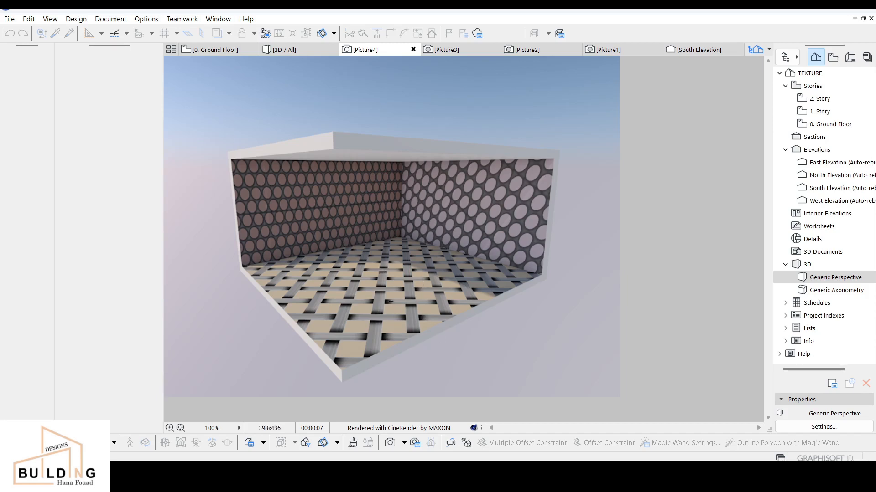
left_click(466, 50)
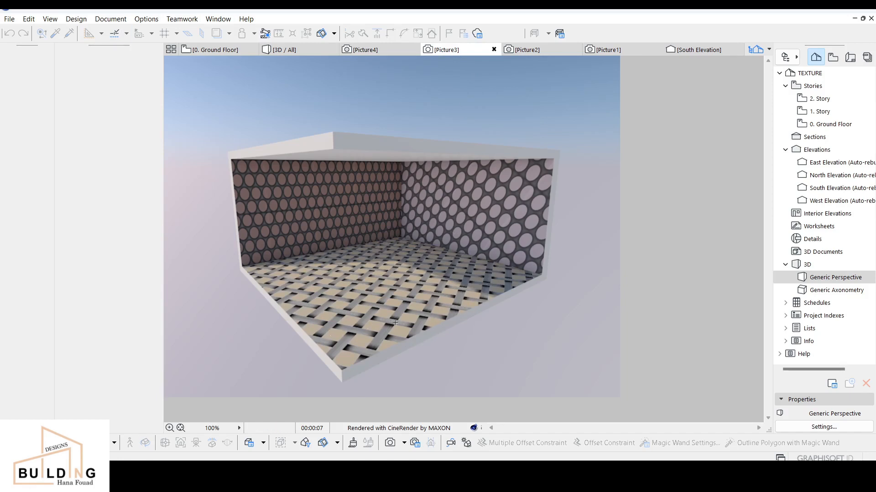
left_click(396, 50)
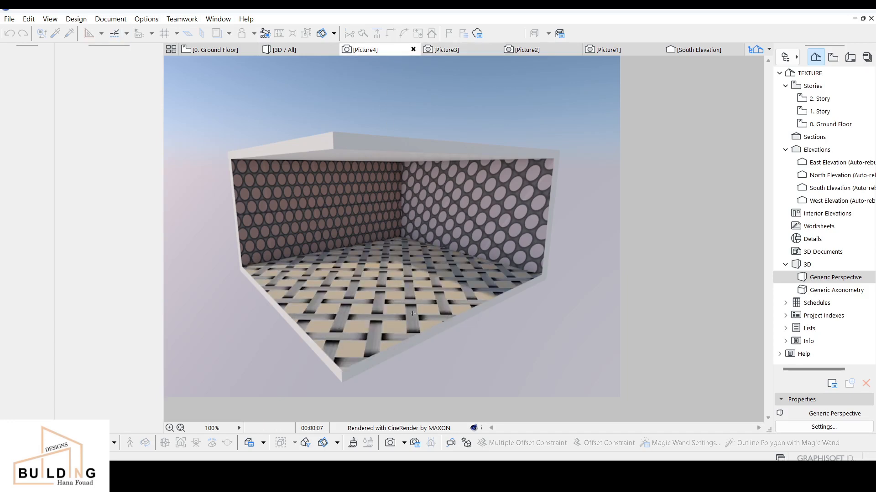